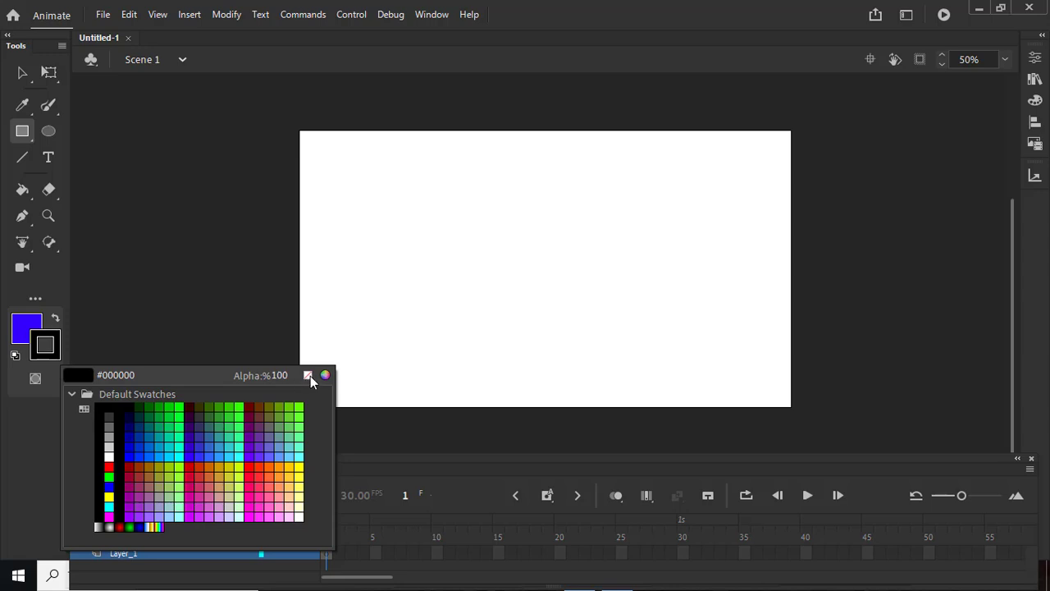
Draw a blue rectangle without a stroke across the stage, extending past both of its sides.
click(309, 375)
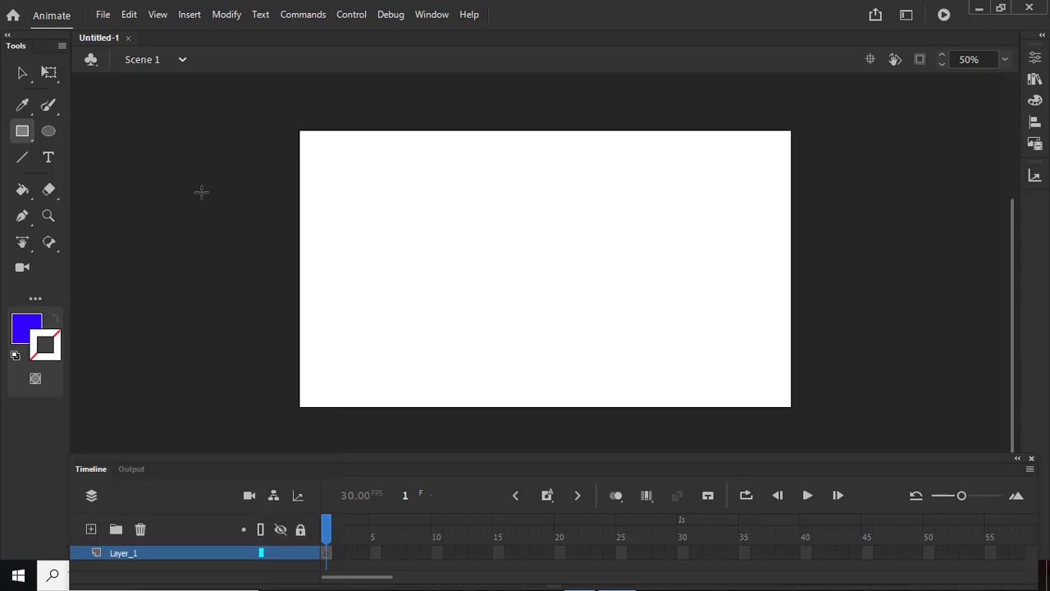
mouse_move(203, 198)
mouse_down()
mouse_move(461, 265)
mouse_move(853, 288)
mouse_move(861, 302)
mouse_up()
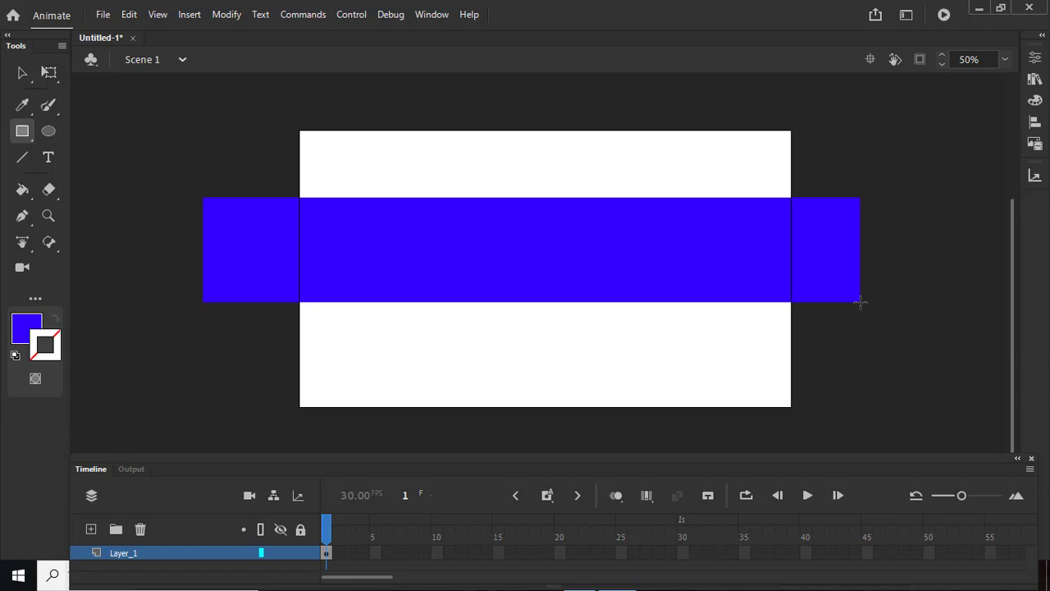
Add eight roughly evenly spaced anchor points along the rectangle's bottom edge.
click(23, 217)
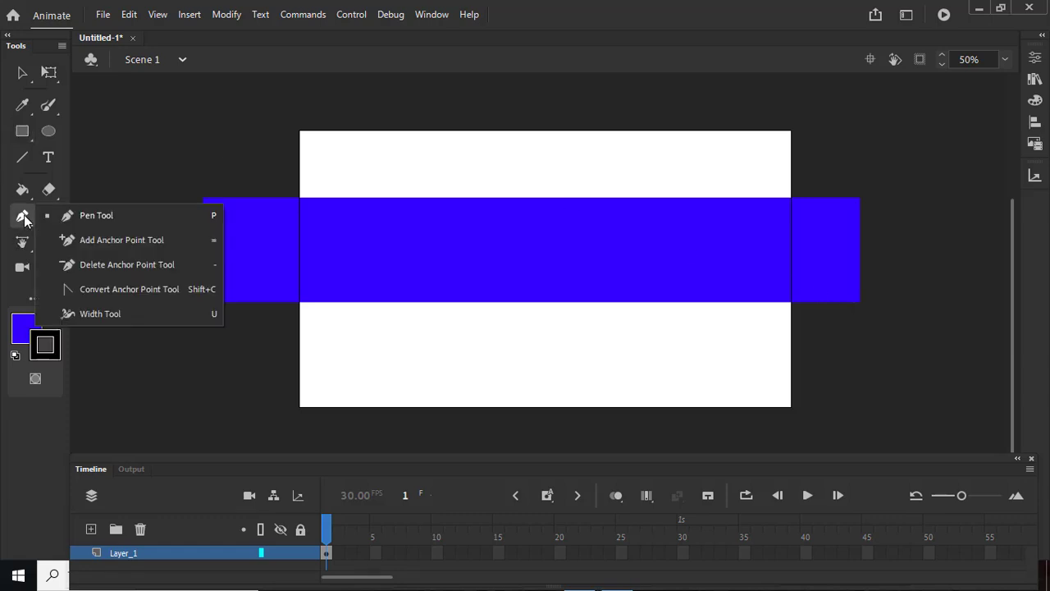
click(72, 238)
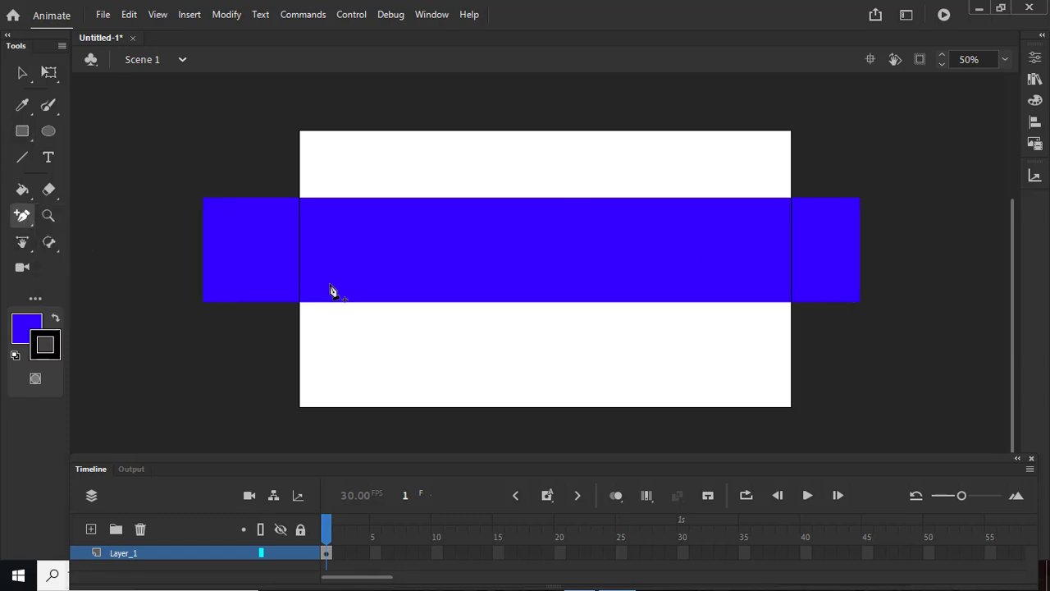
click(271, 303)
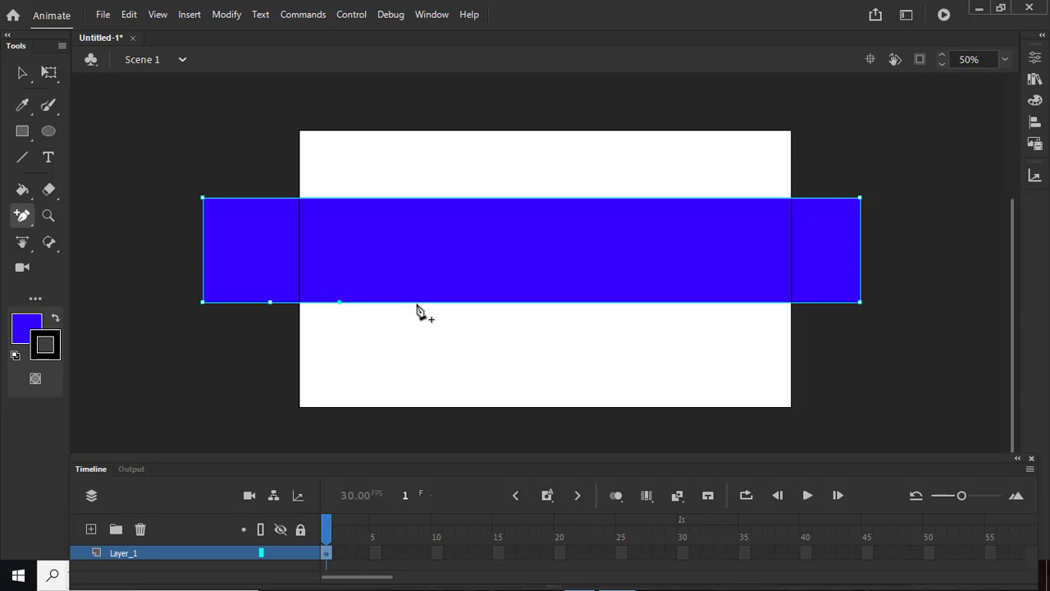
click(487, 303)
click(621, 303)
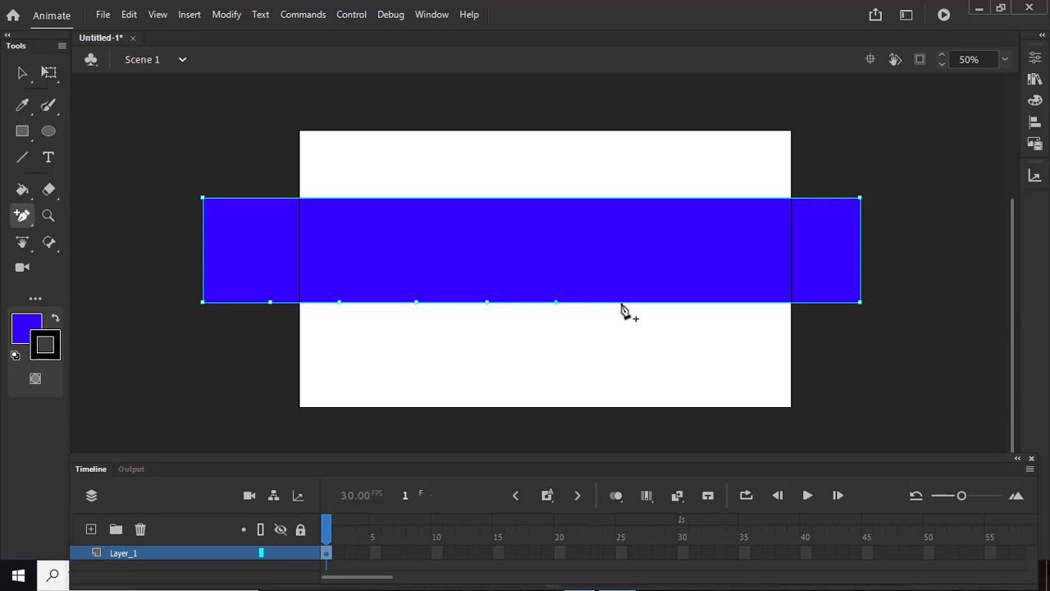
click(691, 303)
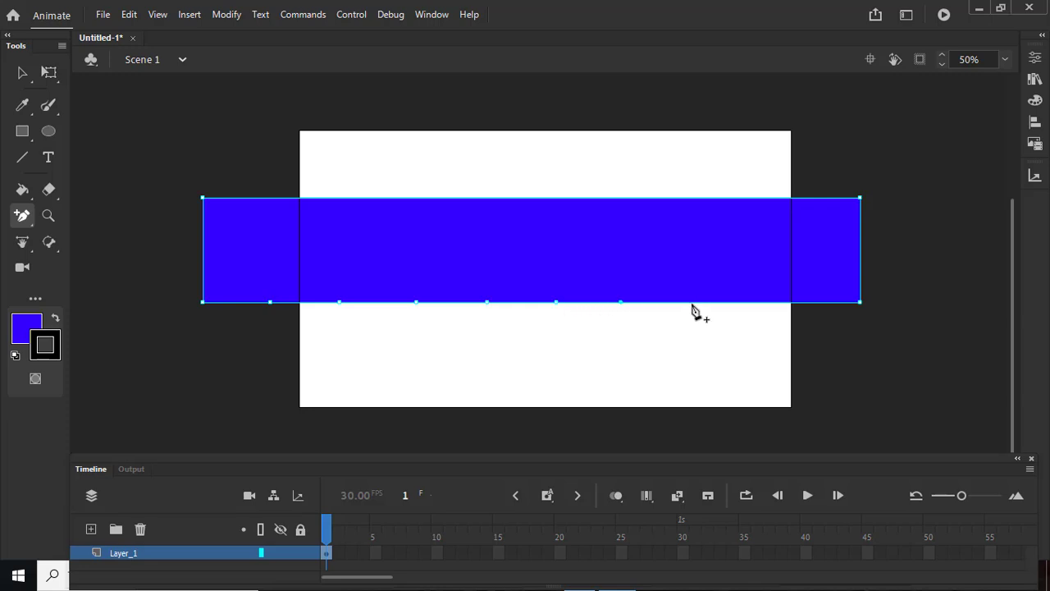
click(762, 302)
Convert every other anchor point on the bottom edge into a curve point, pulling its handles diagonally downward to form waves.
drag(22, 218, 85, 291)
drag(271, 303, 324, 343)
drag(417, 303, 460, 340)
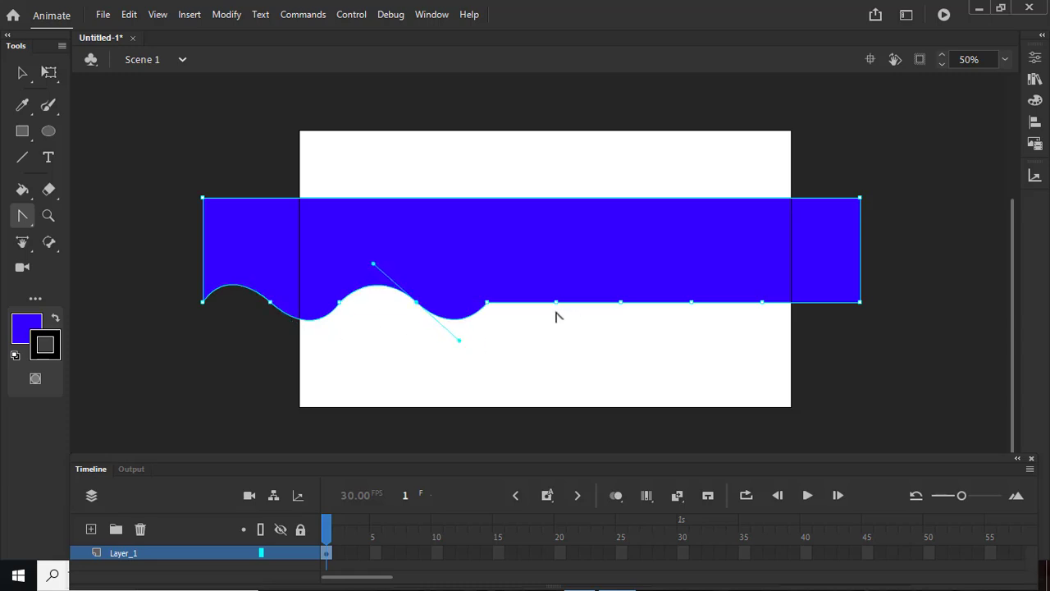
drag(557, 302, 599, 341)
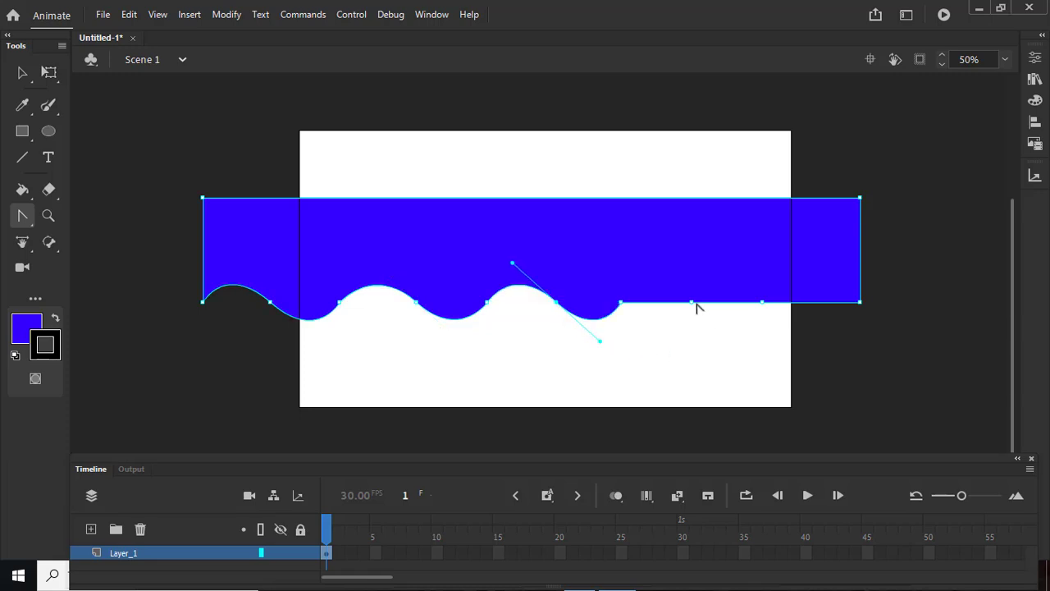
drag(692, 303, 746, 356)
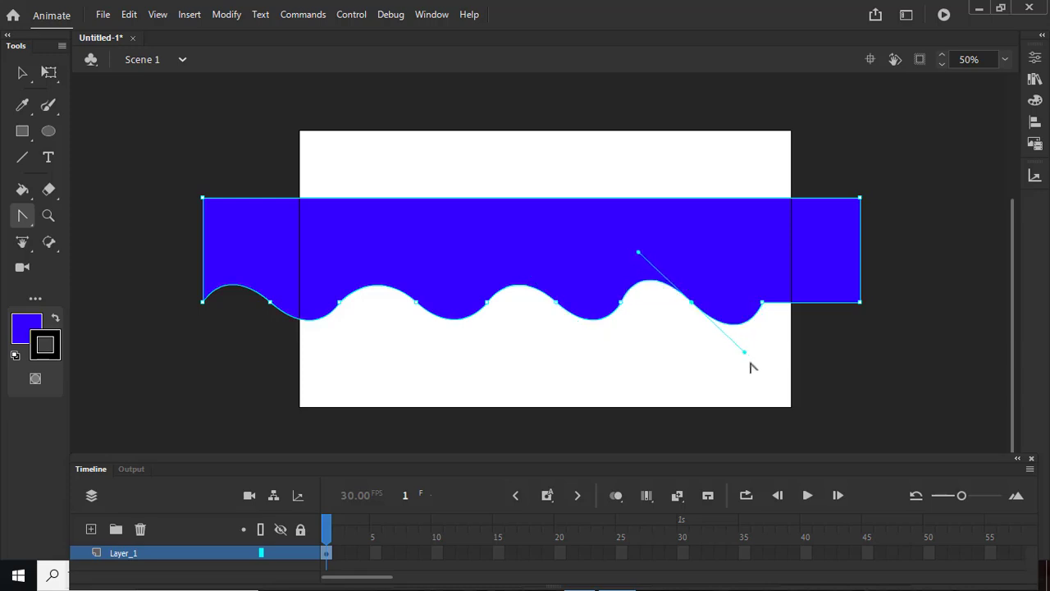
Add an anchor point on the remaining straight part of the bottom edge and convert it to a curve that completes the waves.
click(22, 215)
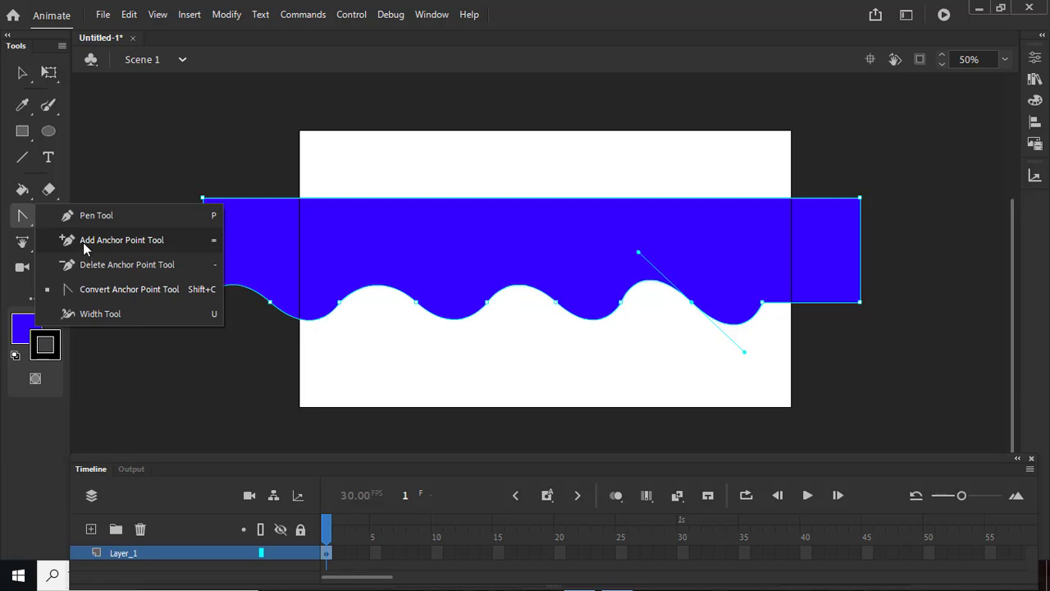
click(82, 242)
click(815, 304)
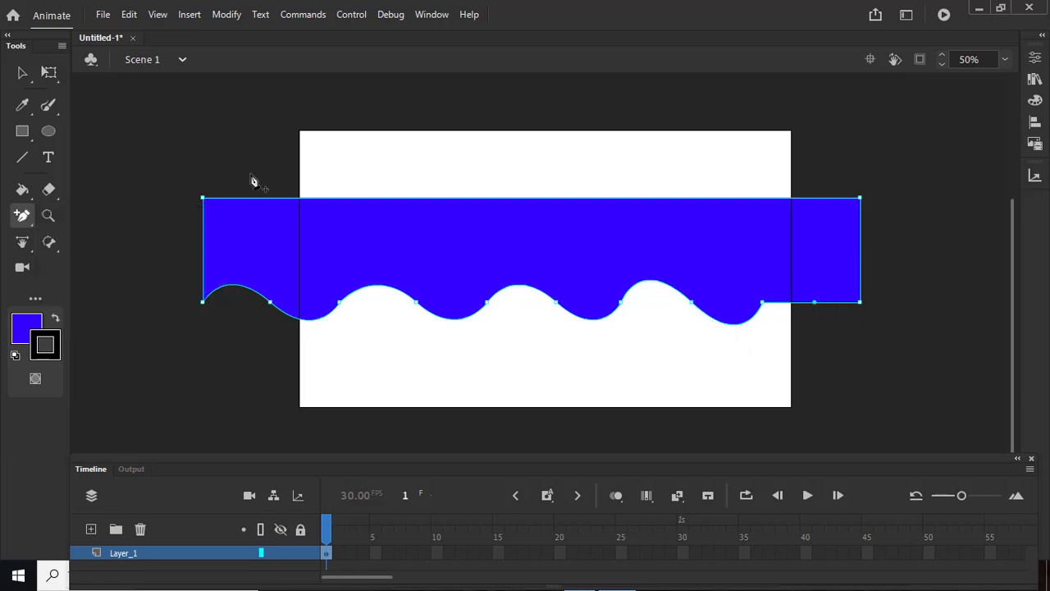
click(23, 221)
click(94, 286)
drag(815, 306, 854, 353)
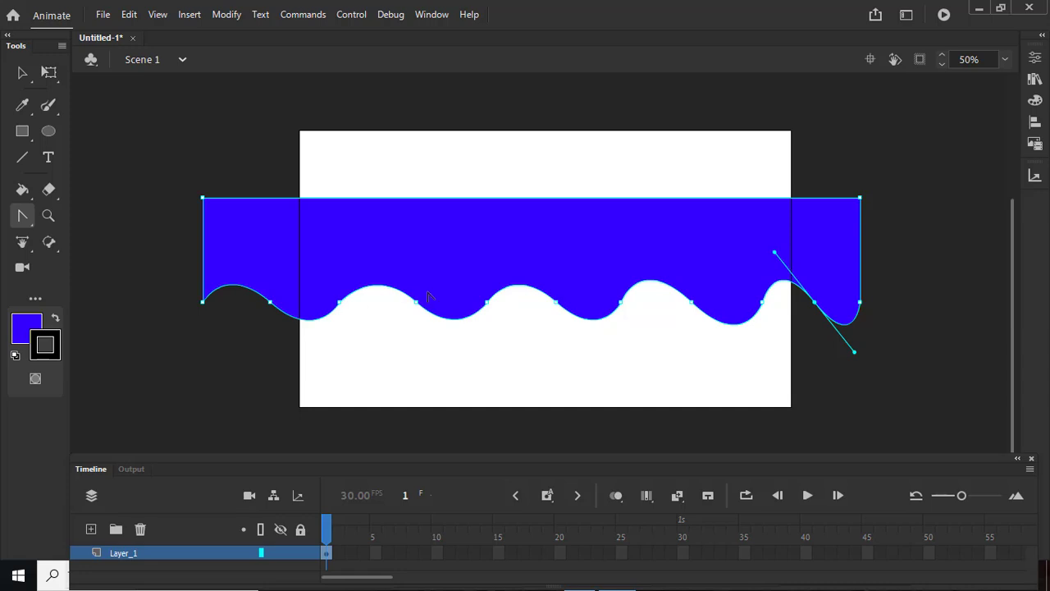
Insert a keyframe at frame 35 of Layer_1.
click(23, 74)
click(481, 258)
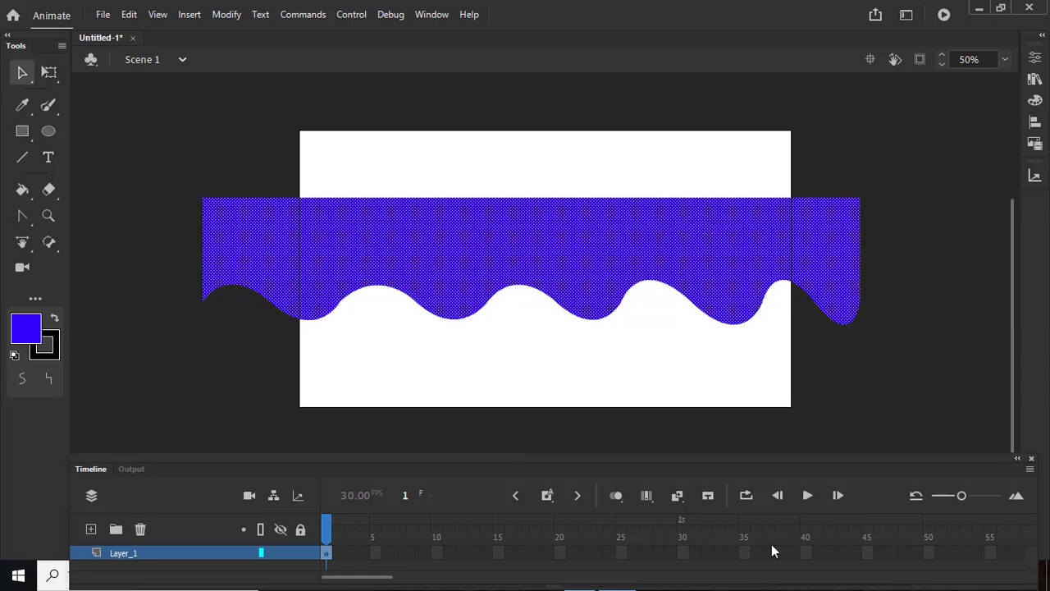
click(745, 553)
right_click(745, 553)
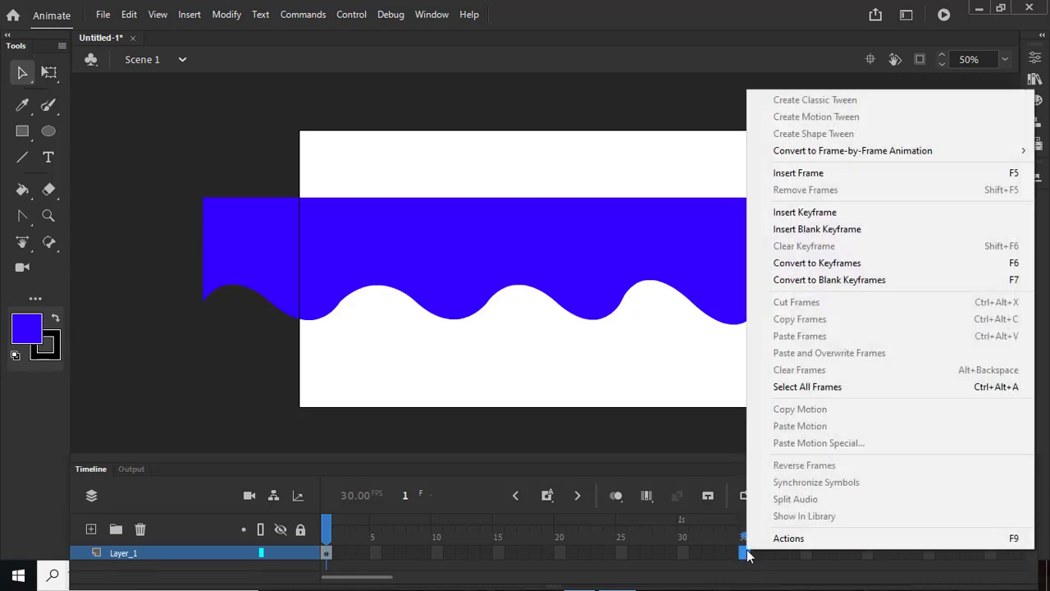
click(802, 213)
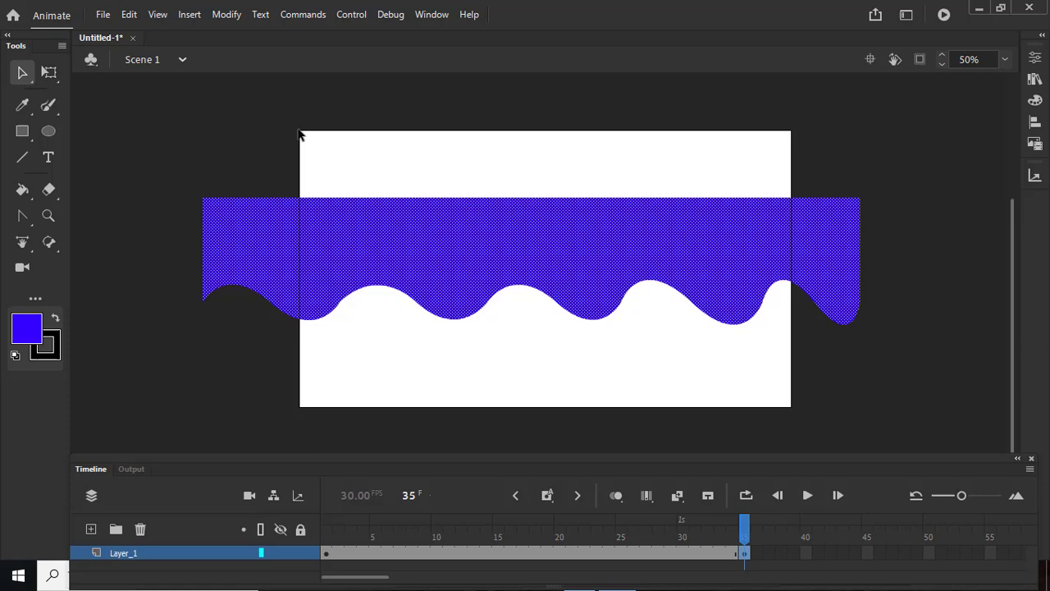
Move the shape's transformation point to its top edge on frame 35 and reduce the shape's height slightly from the bottom.
click(48, 72)
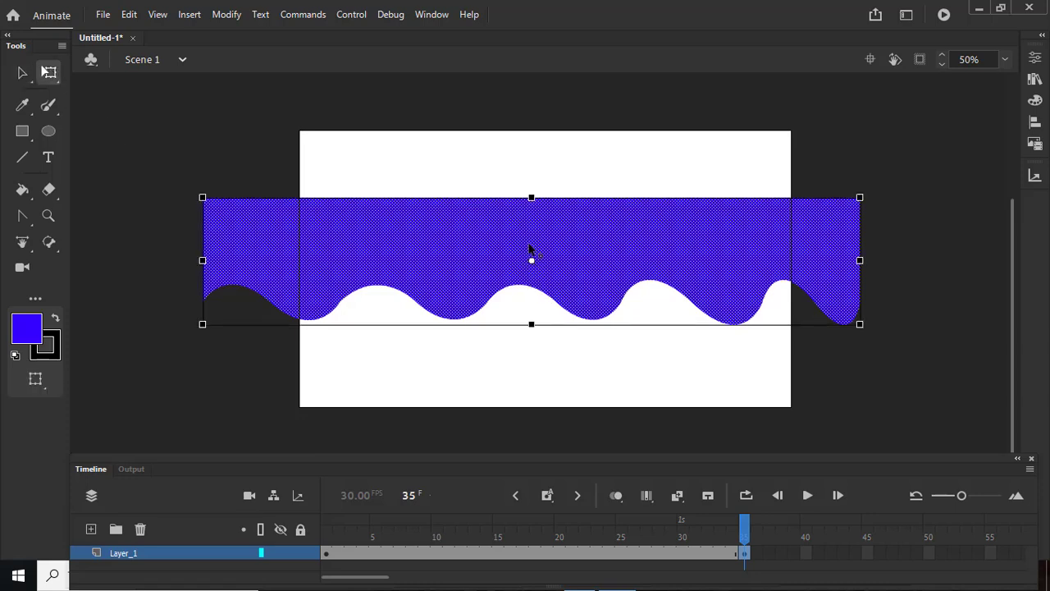
drag(532, 260, 532, 198)
drag(534, 325, 547, 307)
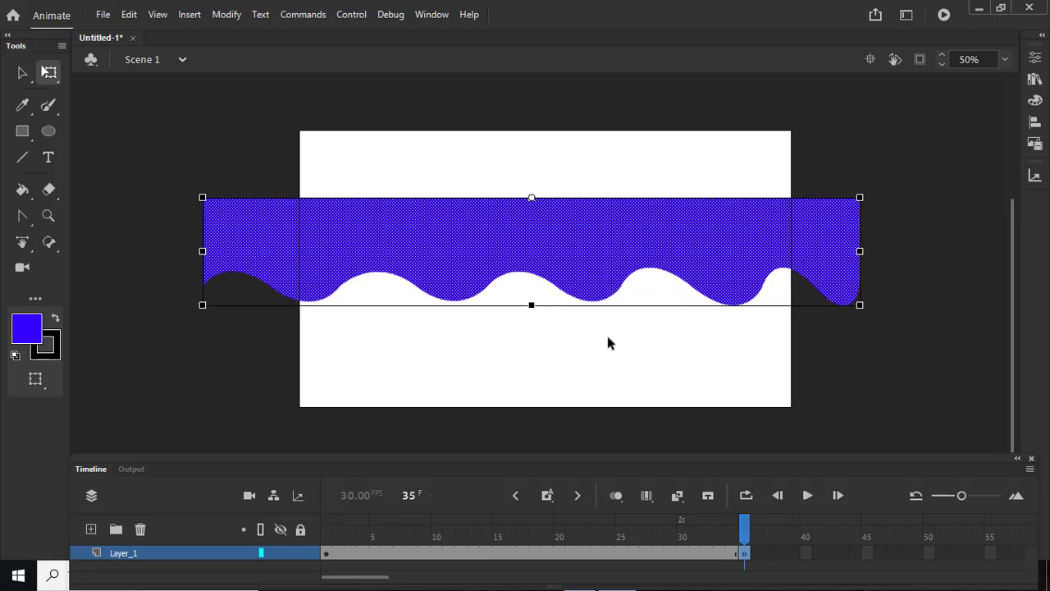
Reshape the shape's wavy bottom edge on frame 1 into irregular, leaning wave crests by pulling its curves and corner points.
drag(745, 525, 311, 517)
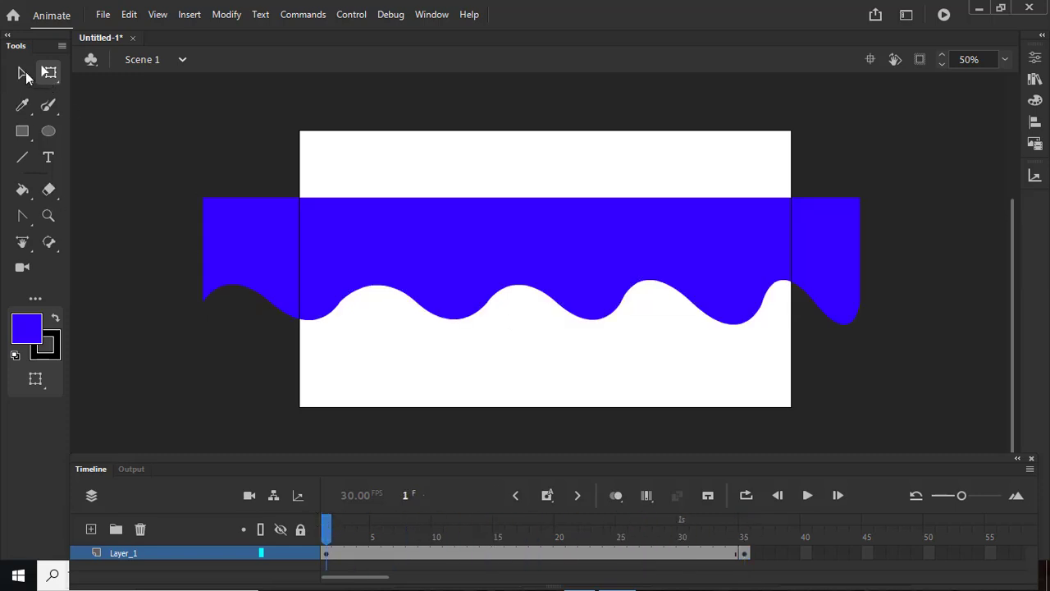
click(23, 74)
drag(302, 327, 262, 330)
drag(396, 296, 338, 299)
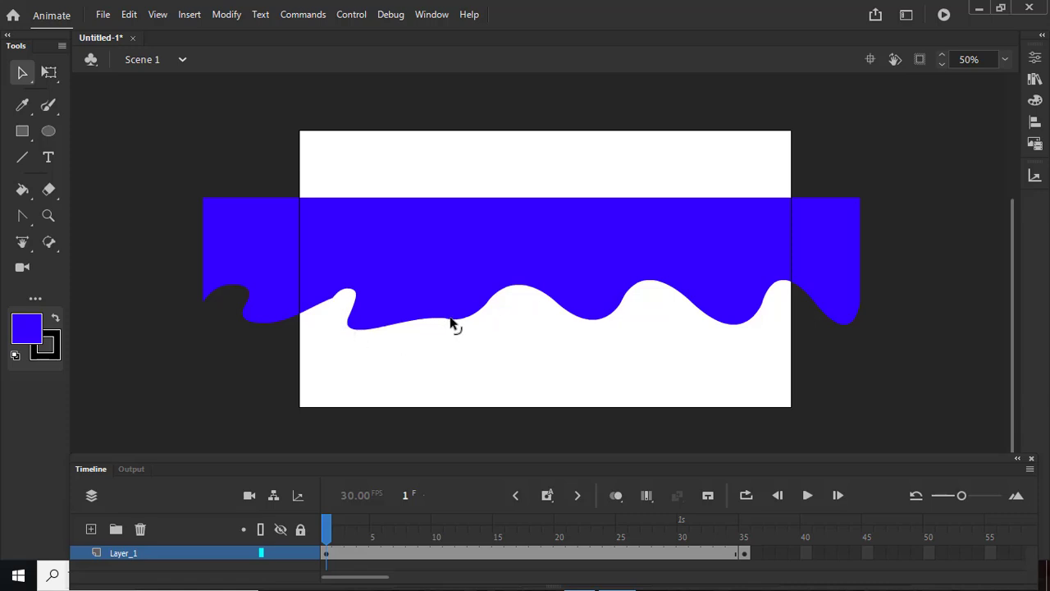
mouse_move(452, 323)
mouse_down()
mouse_move(452, 305)
mouse_move(481, 314)
mouse_move(452, 339)
mouse_move(478, 337)
mouse_move(473, 327)
mouse_move(438, 328)
mouse_move(457, 345)
mouse_move(434, 349)
mouse_move(448, 343)
mouse_up()
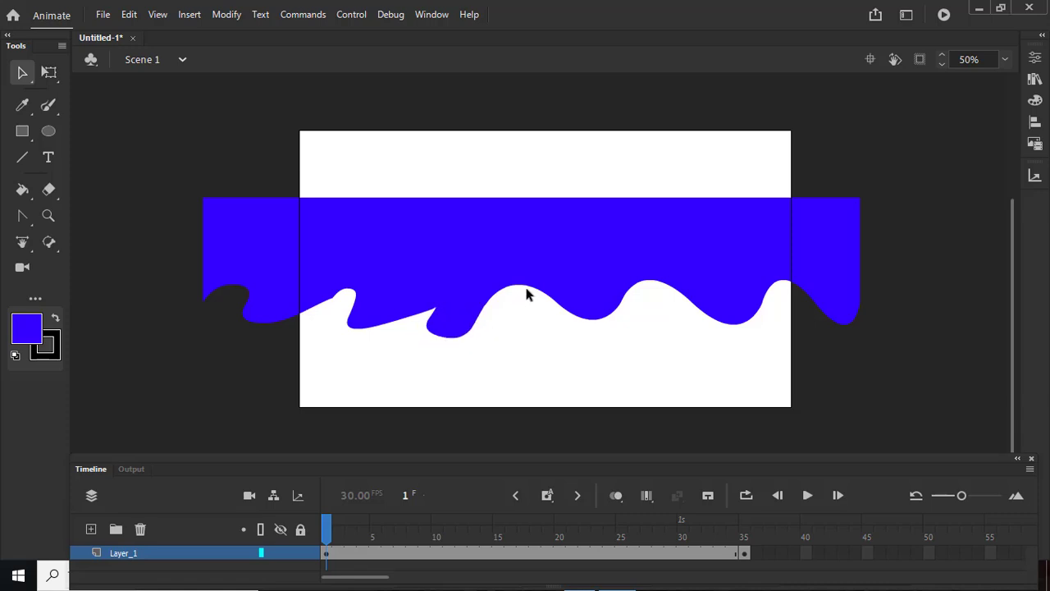
drag(530, 292, 570, 340)
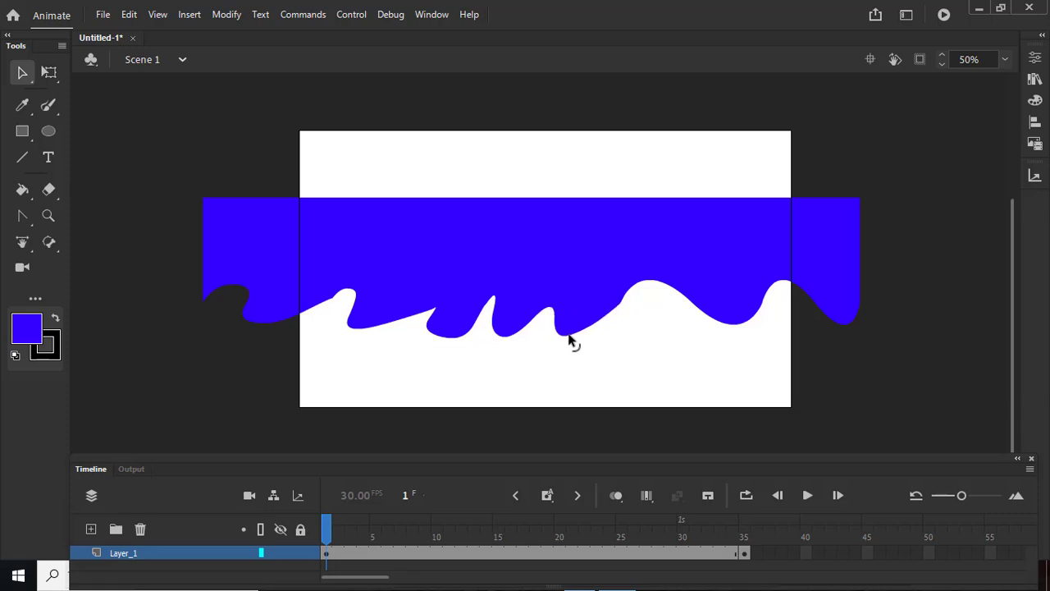
click(624, 298)
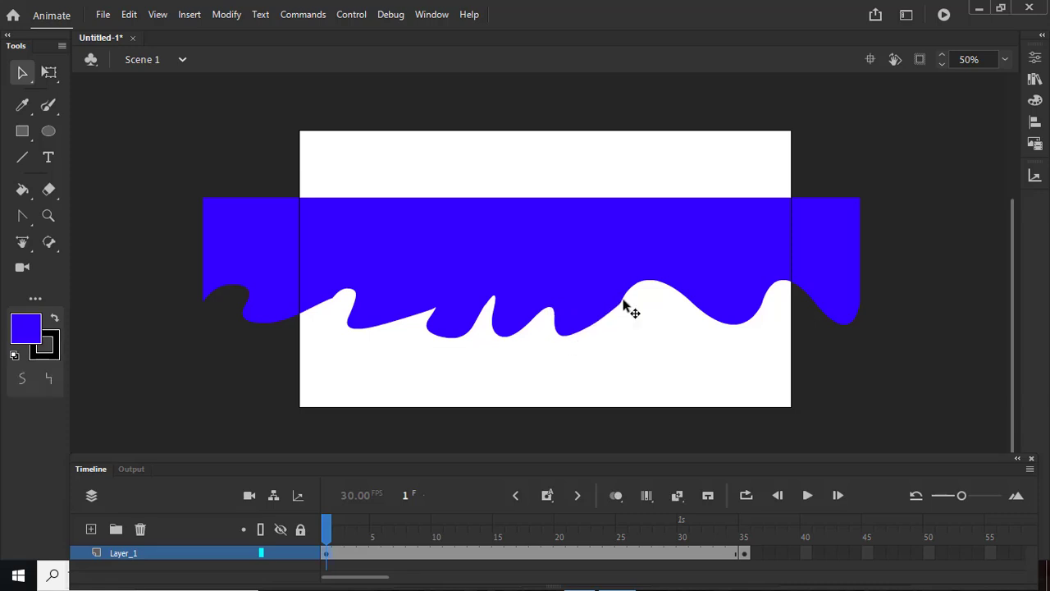
click(630, 308)
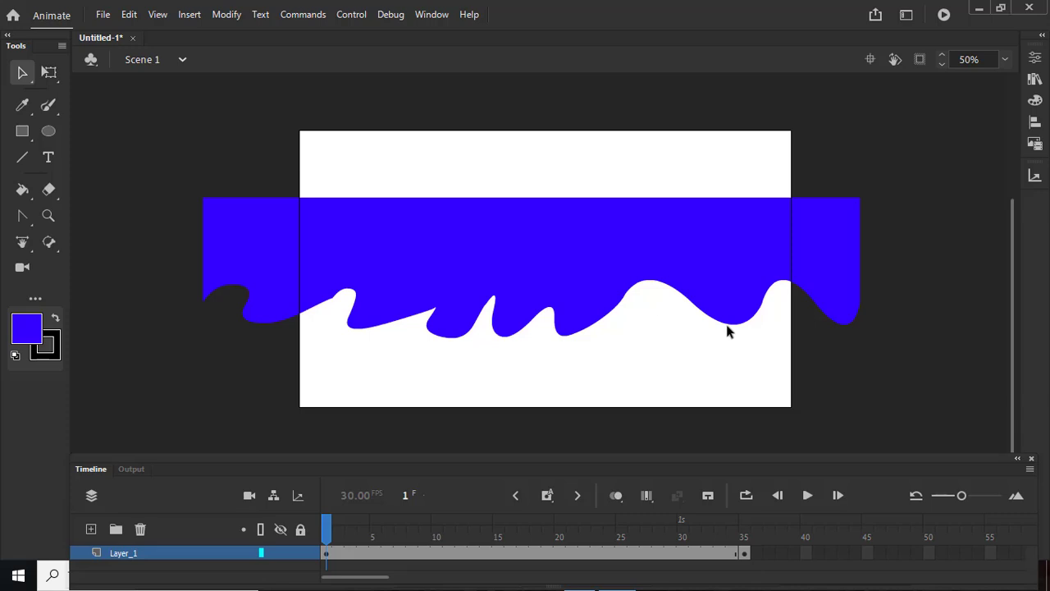
drag(726, 324, 657, 334)
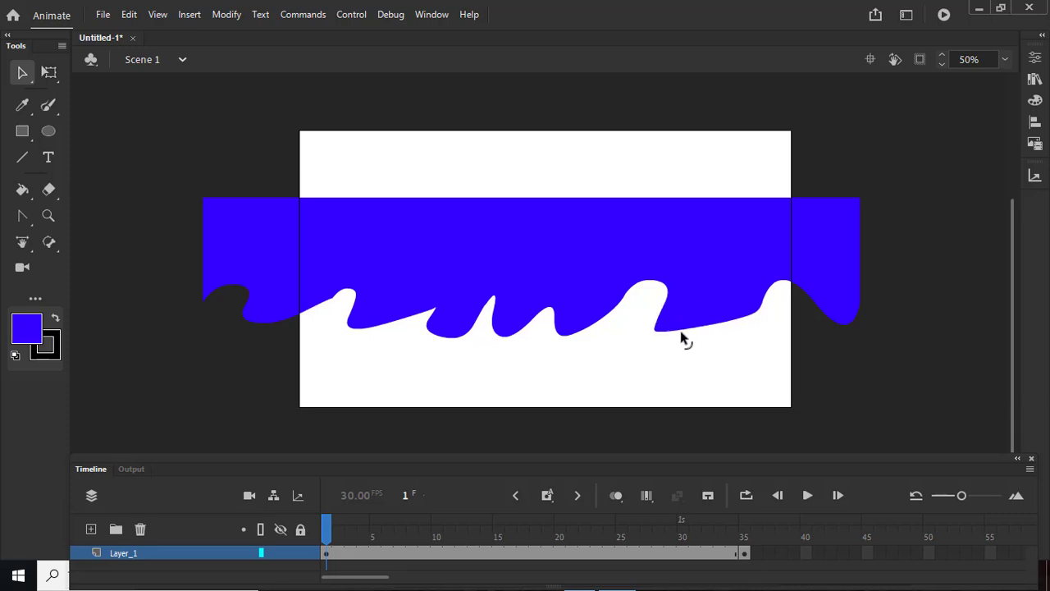
drag(757, 317, 759, 302)
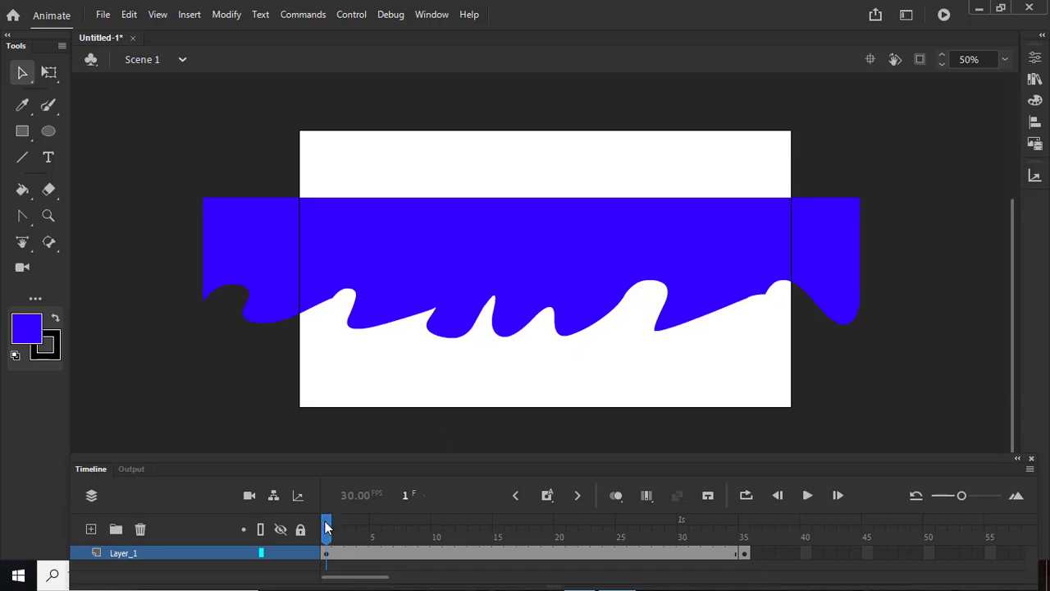
Remove the end frames of Layer_1 from frame 32 onward, including the keyframe at frame 35.
drag(326, 528, 792, 515)
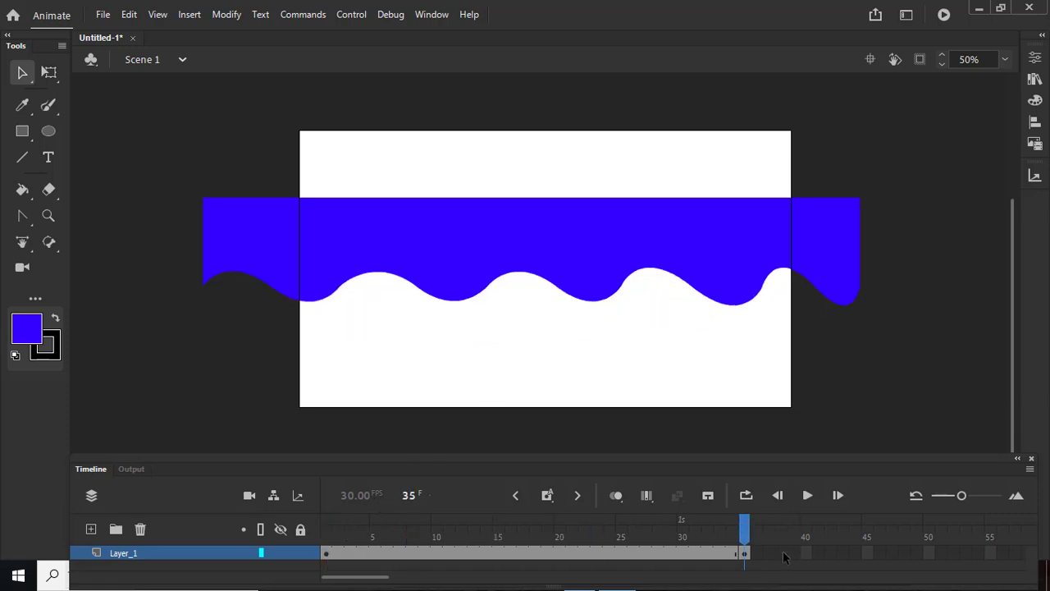
drag(786, 554, 704, 552)
right_click(729, 555)
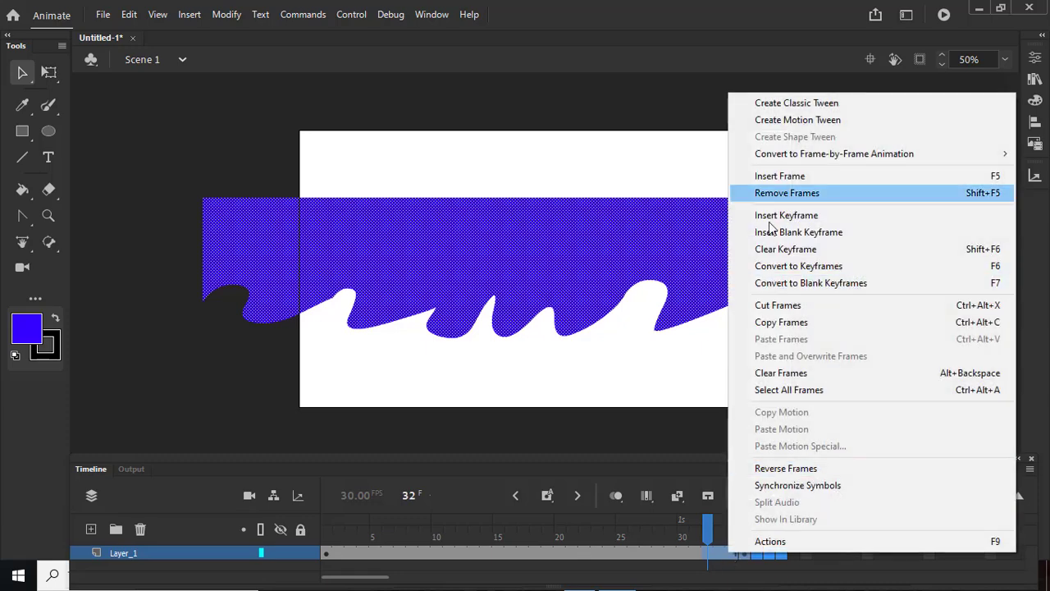
click(784, 193)
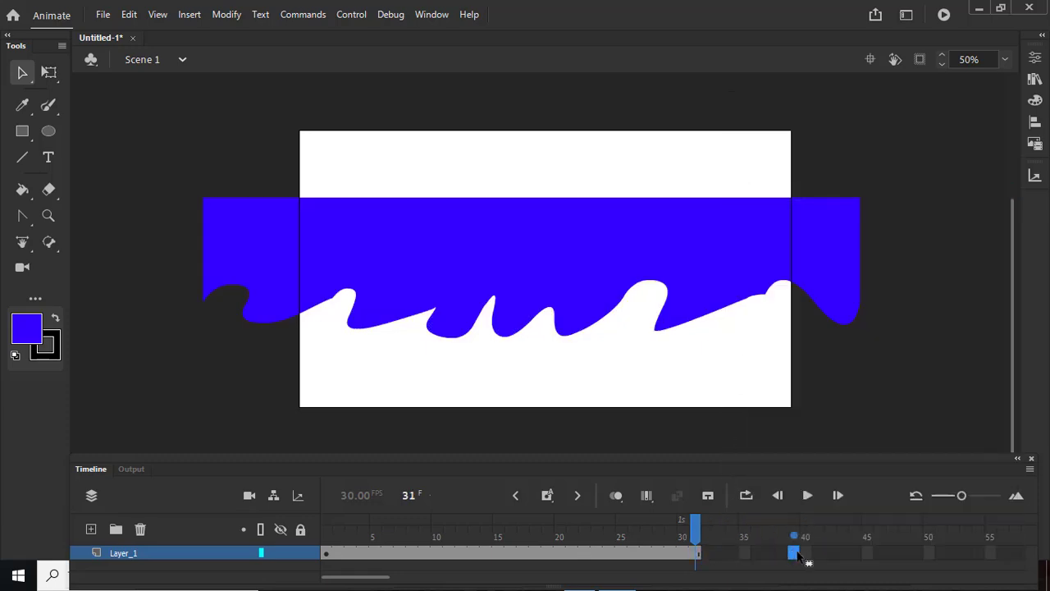
Insert a keyframe at frame 39 and squash the shape there to less than half its height, keeping its top edge in place.
right_click(795, 554)
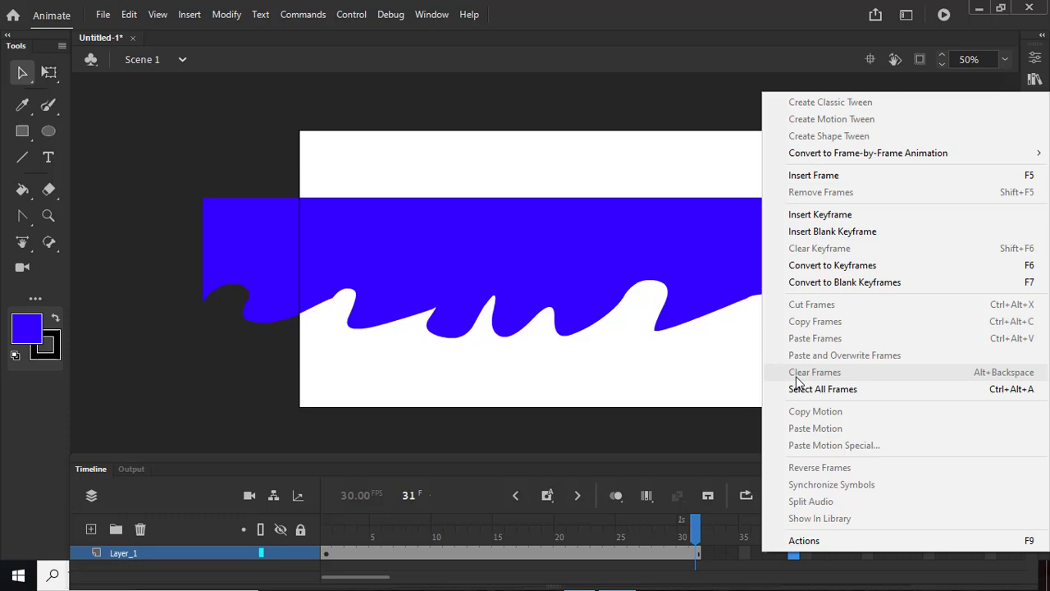
click(821, 214)
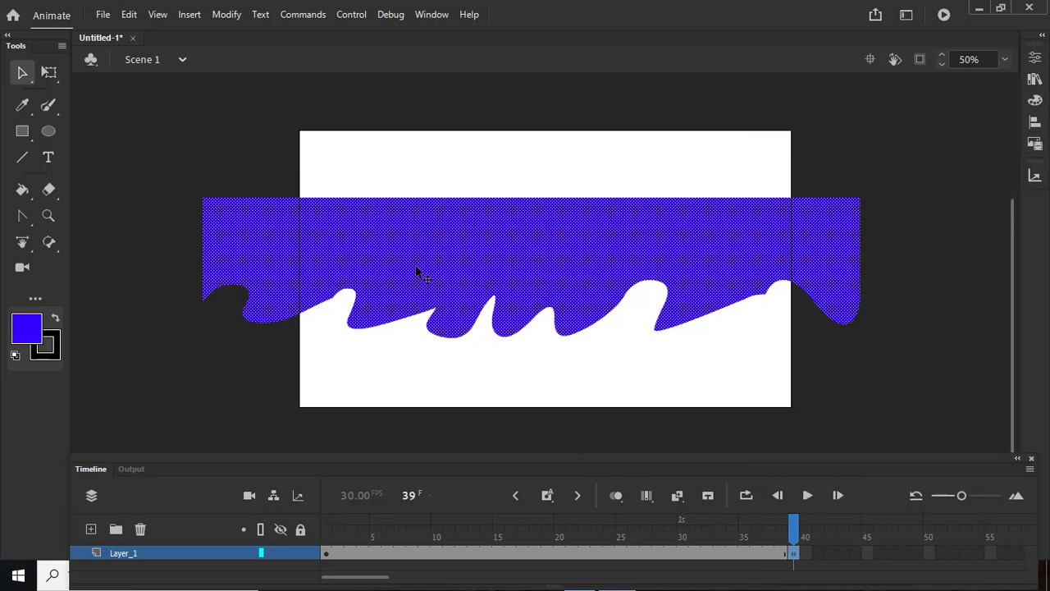
click(48, 72)
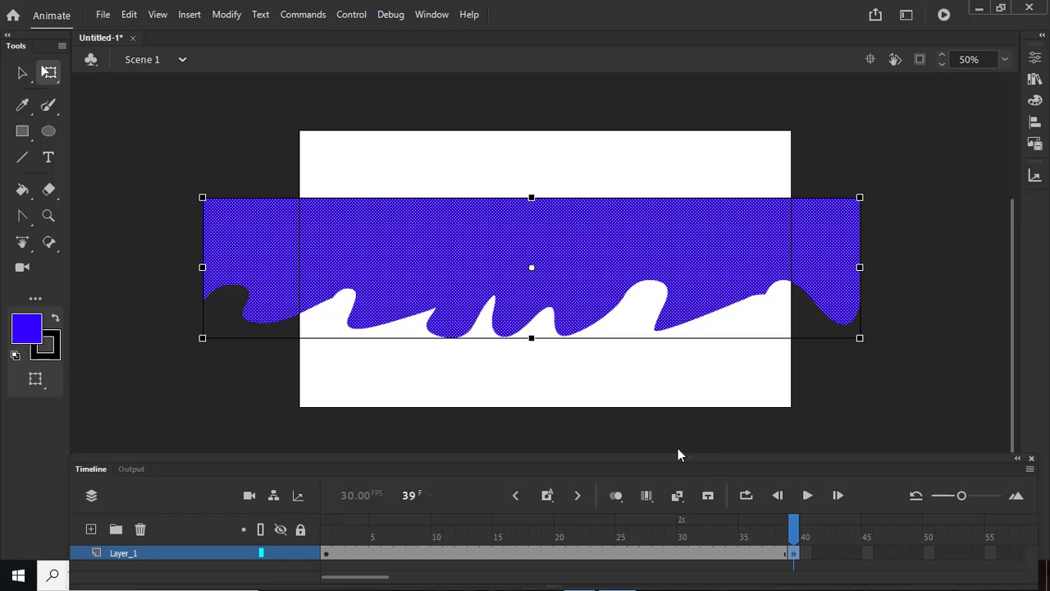
drag(531, 338, 533, 304)
key(ctrl+z)
drag(532, 337, 532, 257)
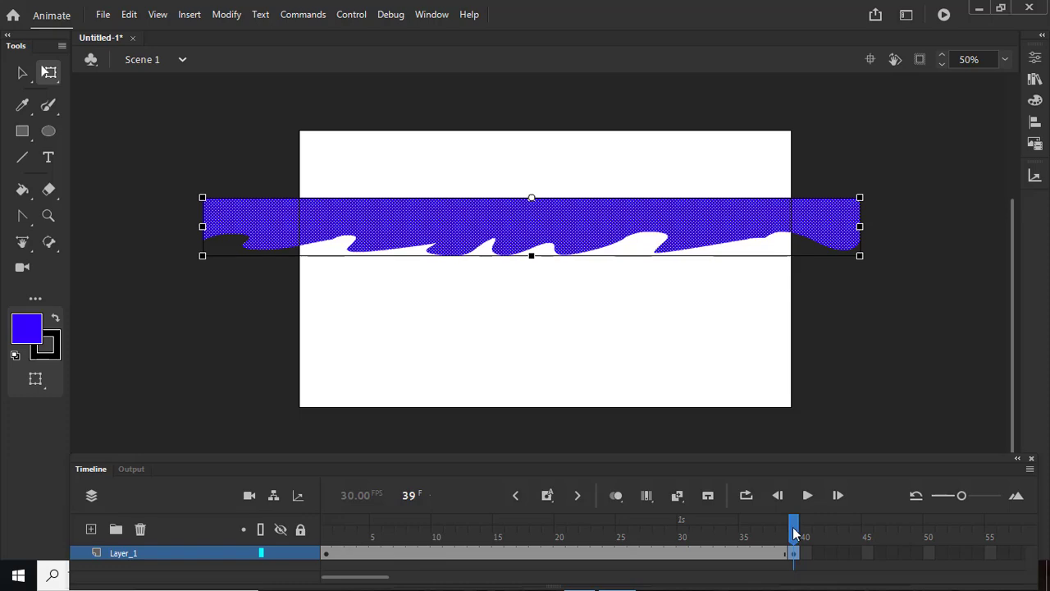
Create a shape tween between the keyframes at frames 1 and 39 of Layer_1 and play it from the start.
mouse_move(793, 529)
mouse_down()
mouse_move(328, 535)
mouse_move(794, 529)
mouse_up()
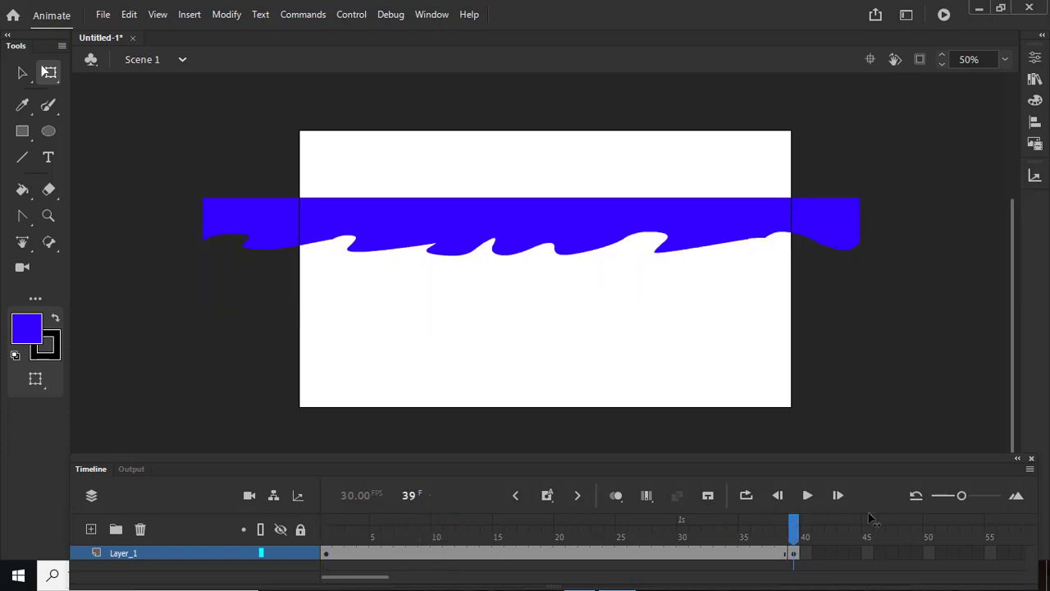
right_click(599, 560)
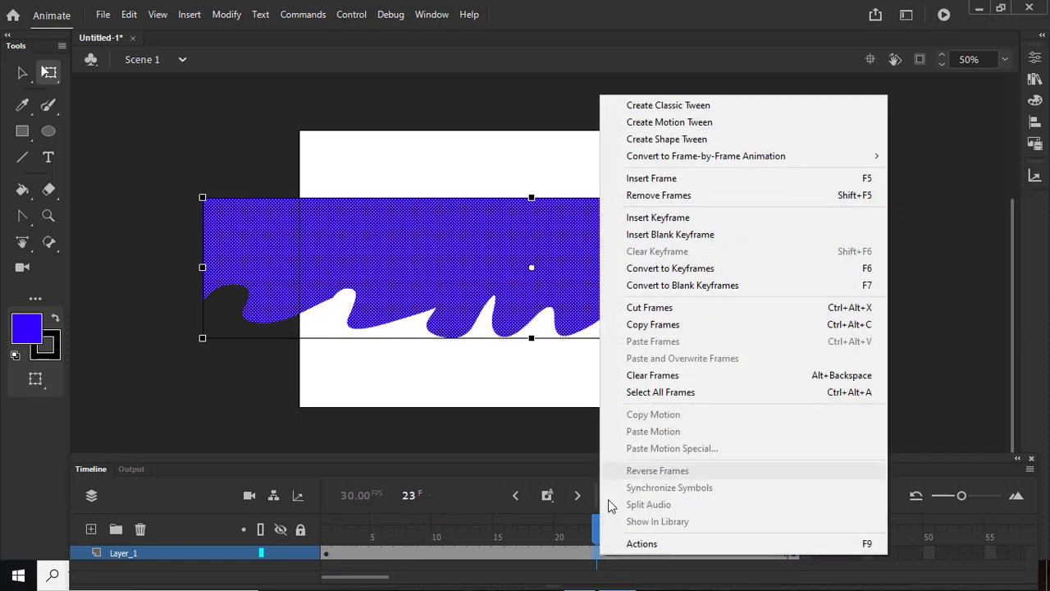
click(663, 141)
drag(597, 529, 327, 529)
click(807, 496)
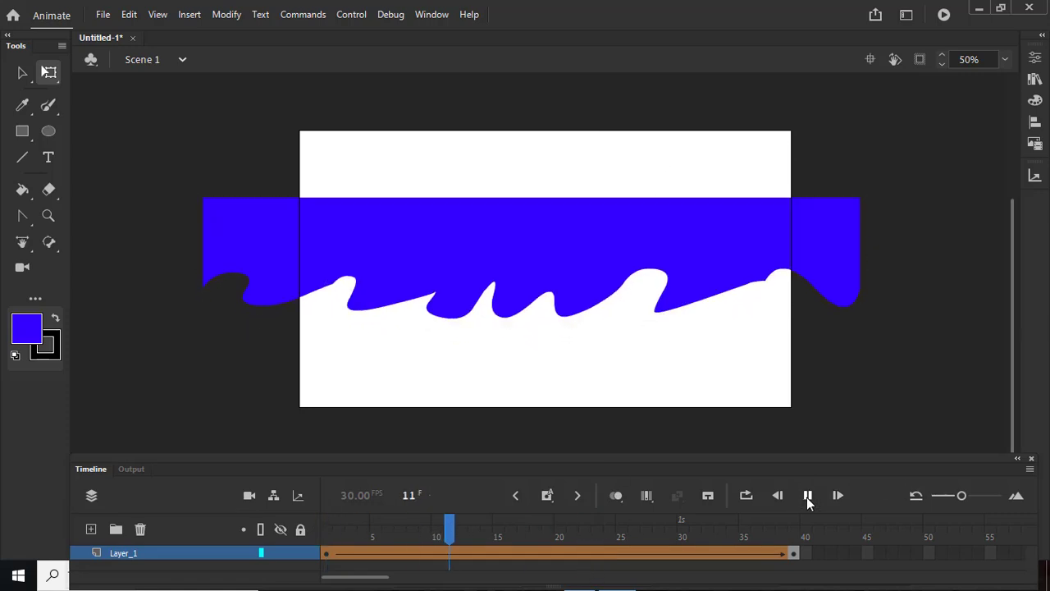
click(808, 495)
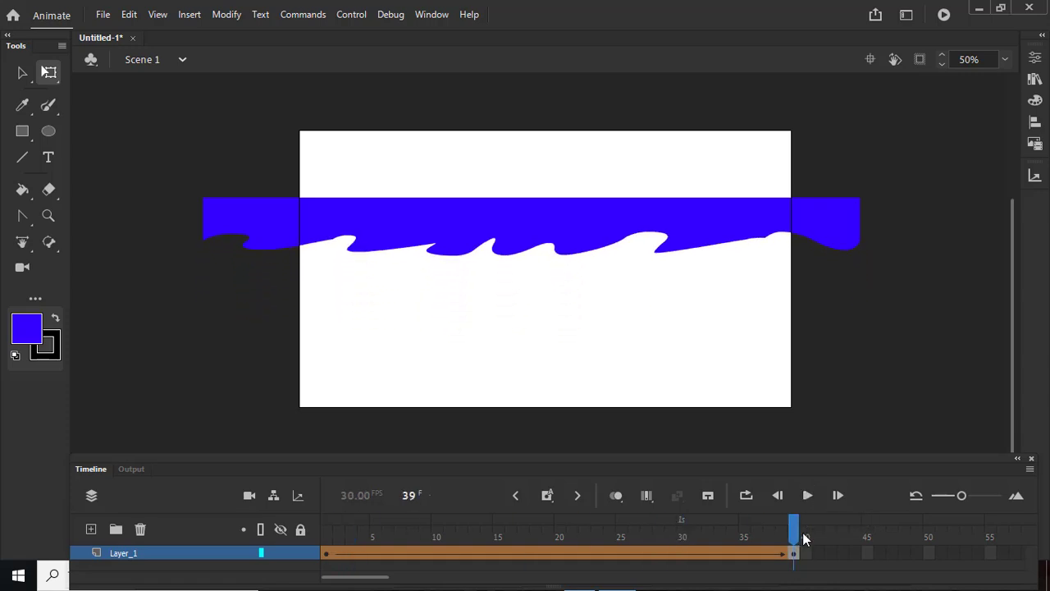
Add a shape hint on frame 1 and place it on the blue shape's upper-left corner.
click(326, 553)
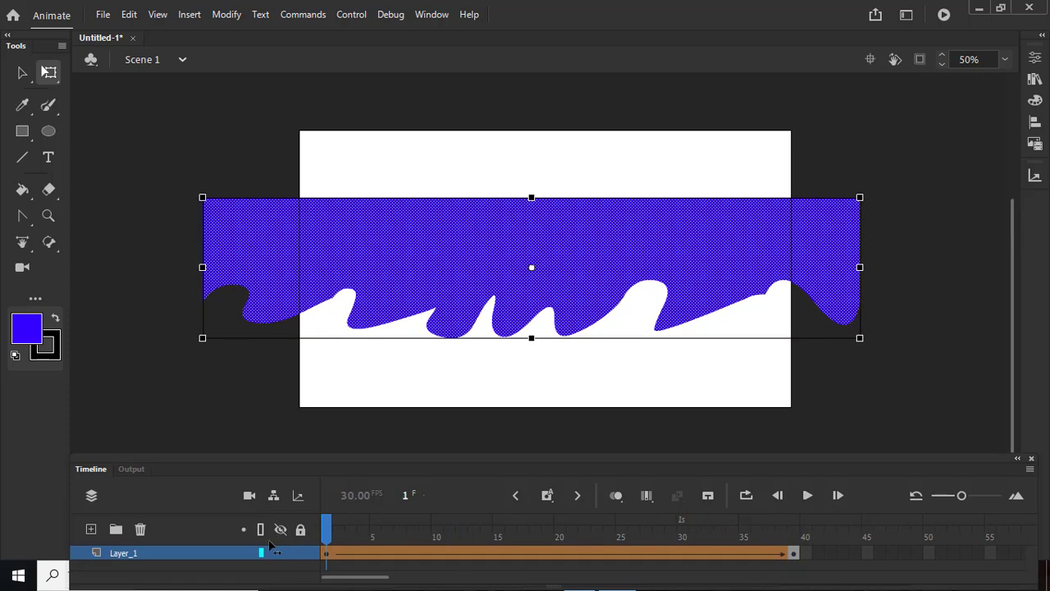
click(226, 15)
mouse_move(260, 145)
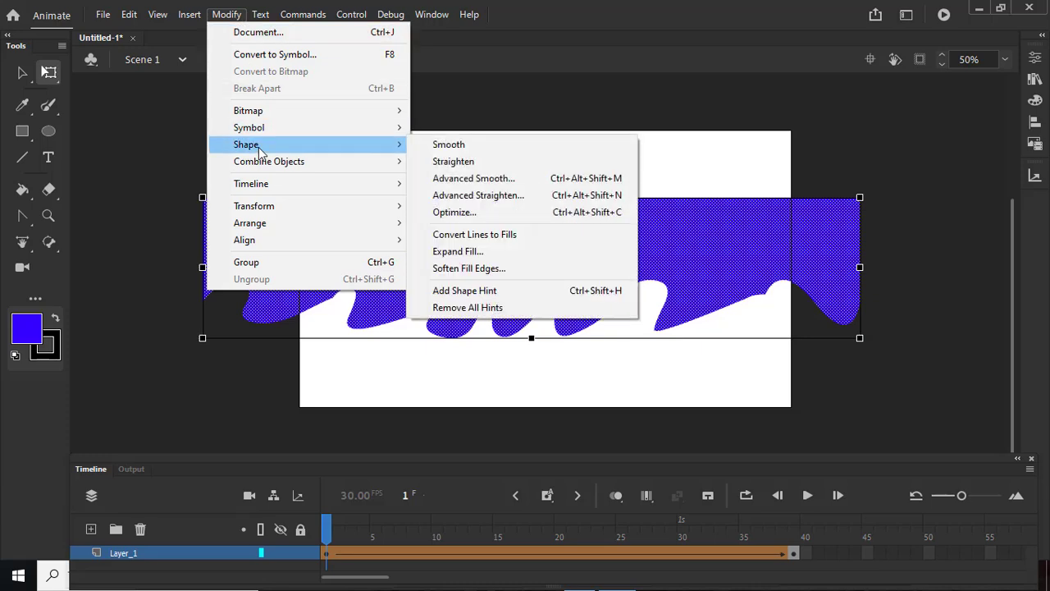
click(484, 290)
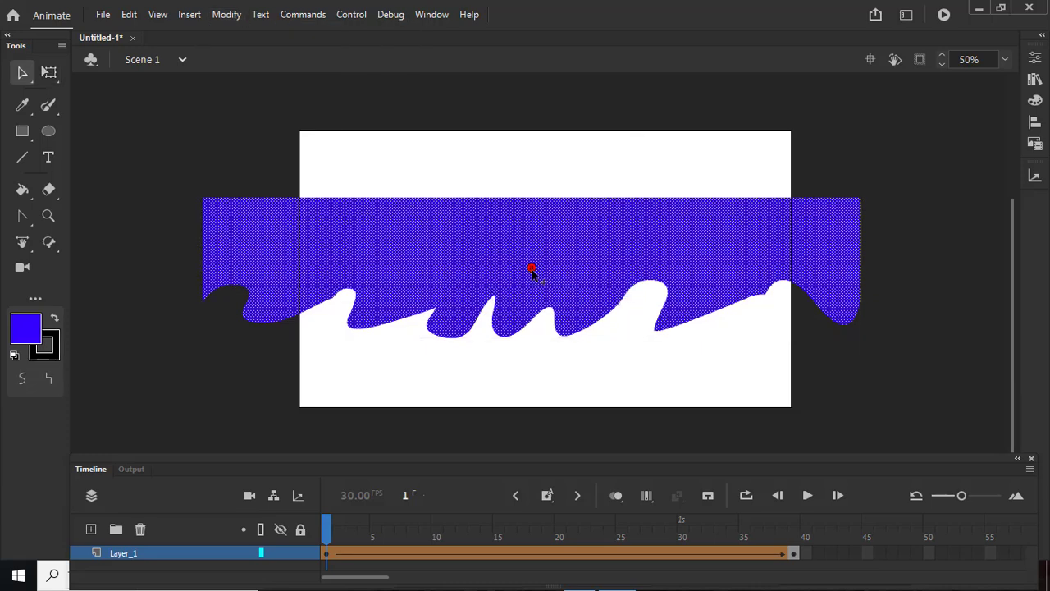
drag(486, 258, 206, 206)
Add four more shape hints on frame 1 at the shape's upper-right corner, both lower side corners and the left part of its wavy edge.
click(227, 14)
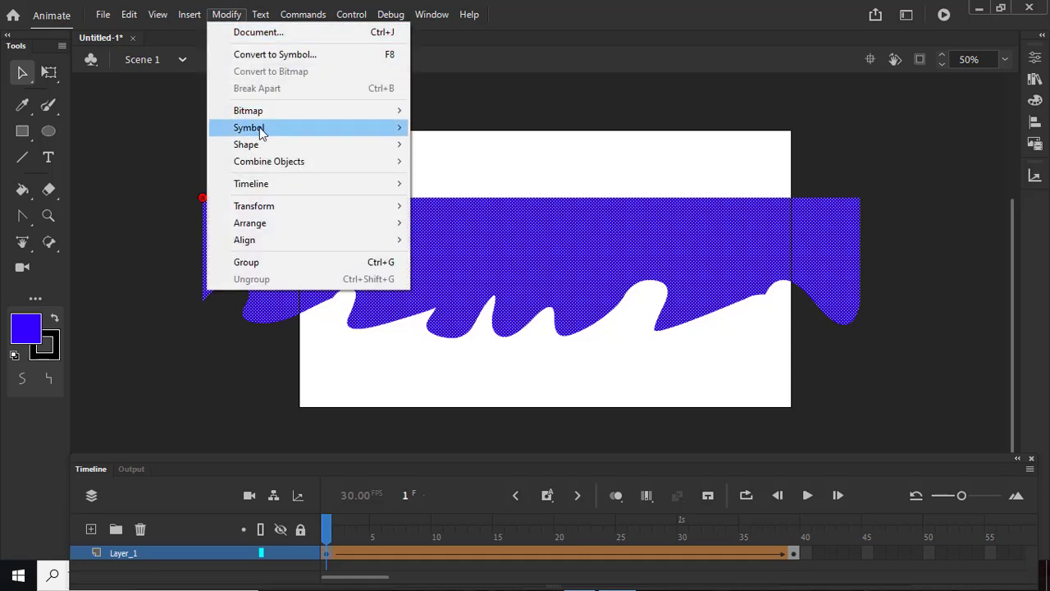
mouse_move(260, 131)
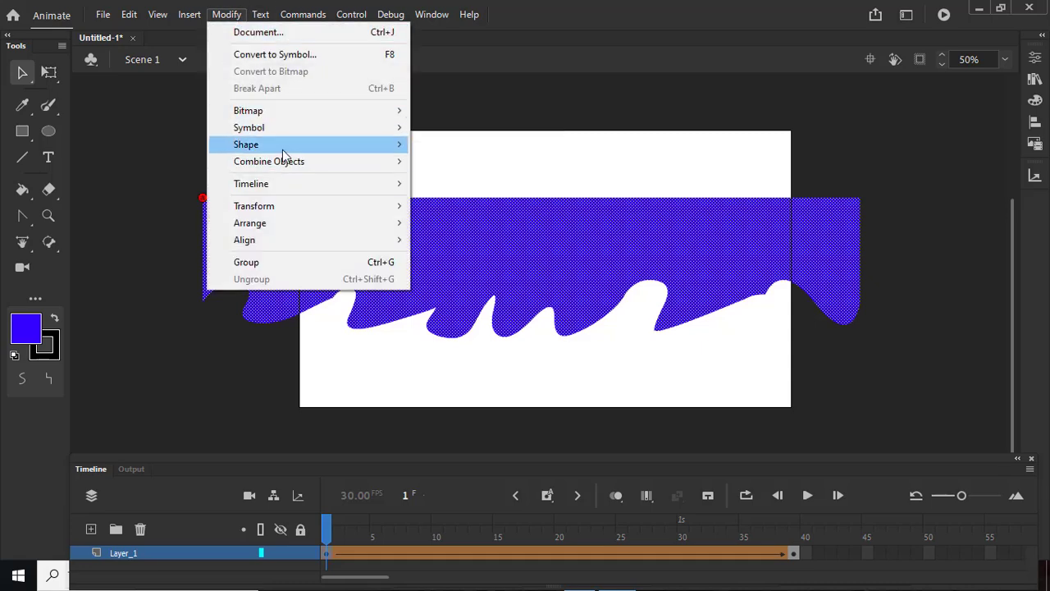
mouse_move(390, 150)
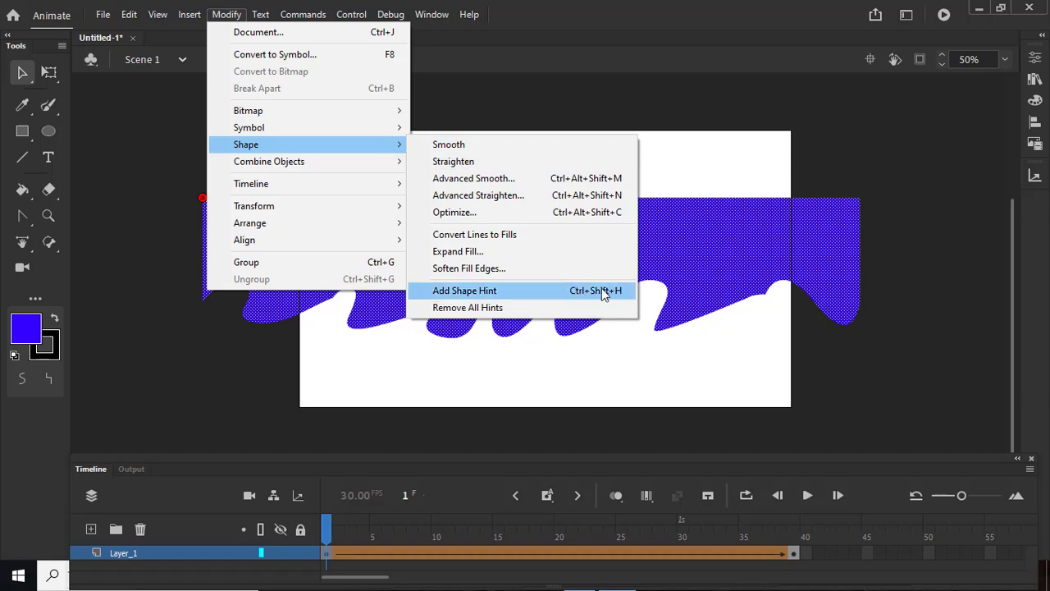
click(528, 297)
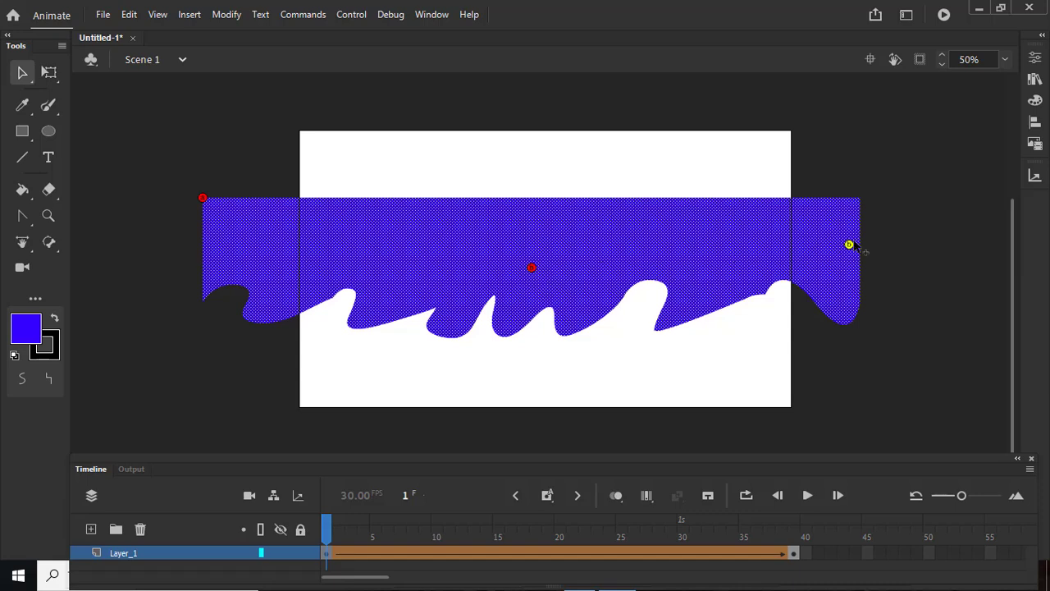
click(860, 198)
click(532, 267)
click(202, 303)
click(531, 267)
click(292, 317)
On frame 39, place the shape hints on the squashed shape's four corners and on the right part of its wavy edge.
drag(331, 532, 805, 532)
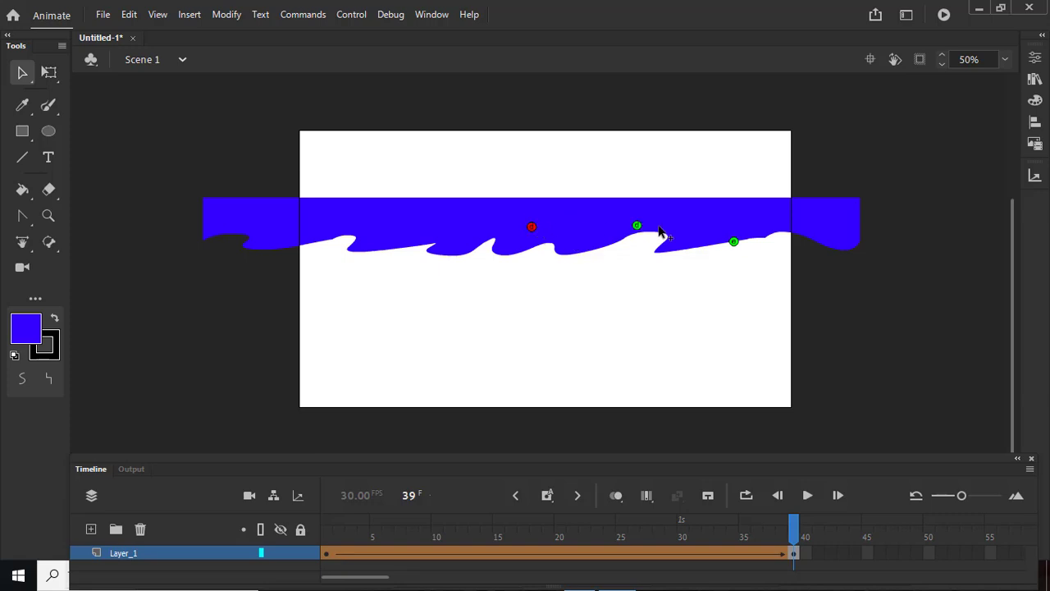
click(858, 249)
click(203, 240)
click(202, 198)
Play the tween from frame 1 several times to examine how the waves morph with the shape hints.
drag(793, 527, 340, 507)
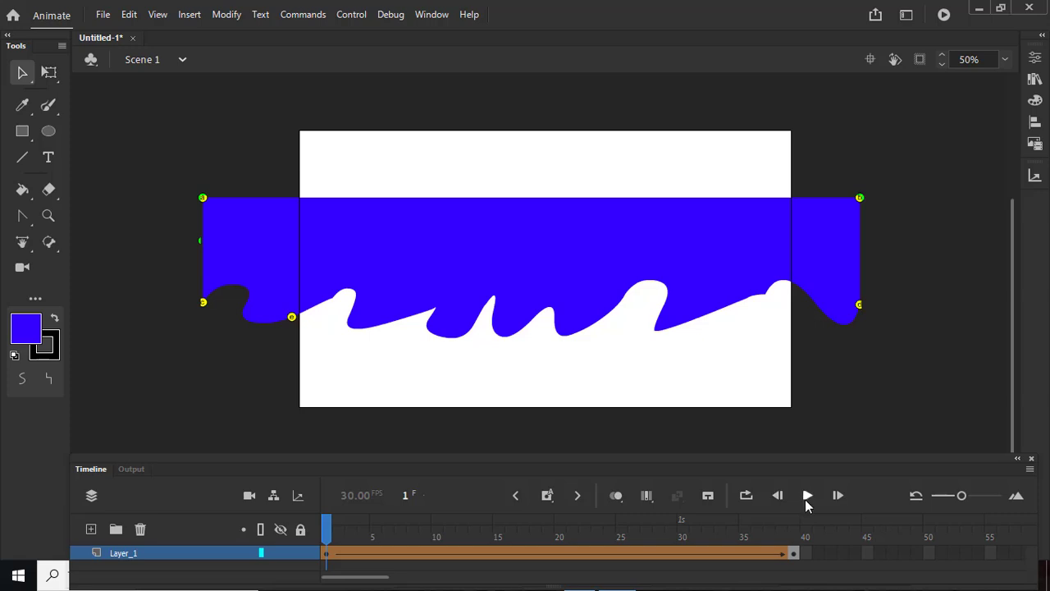
click(807, 497)
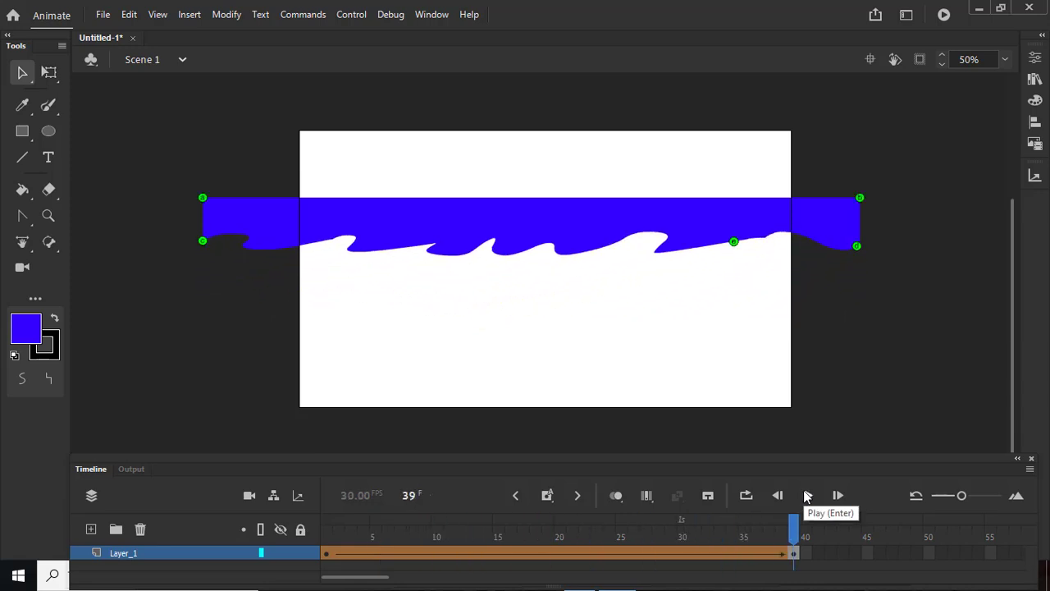
click(805, 493)
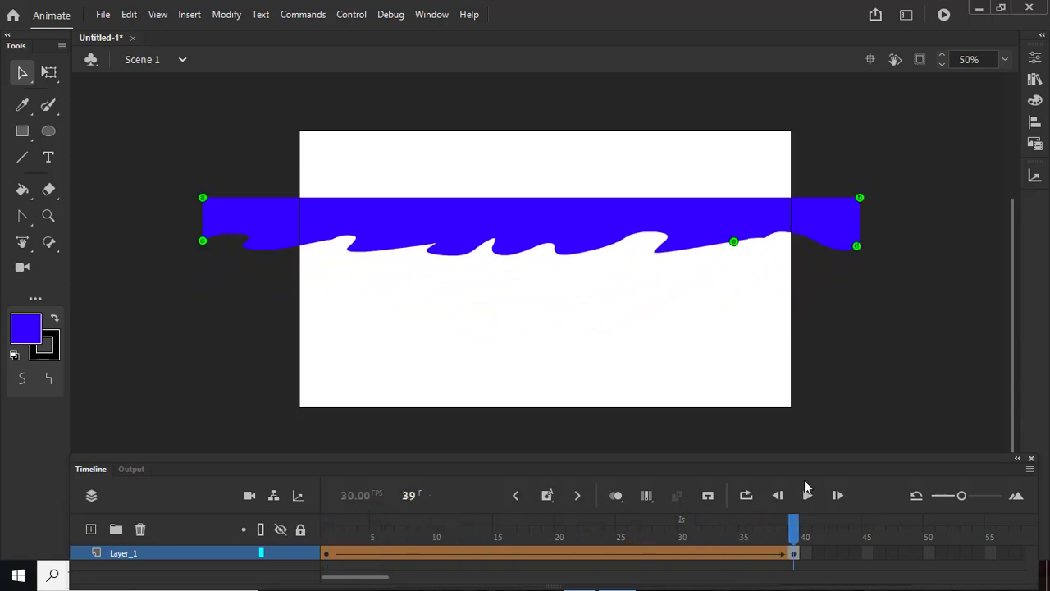
click(807, 498)
click(809, 500)
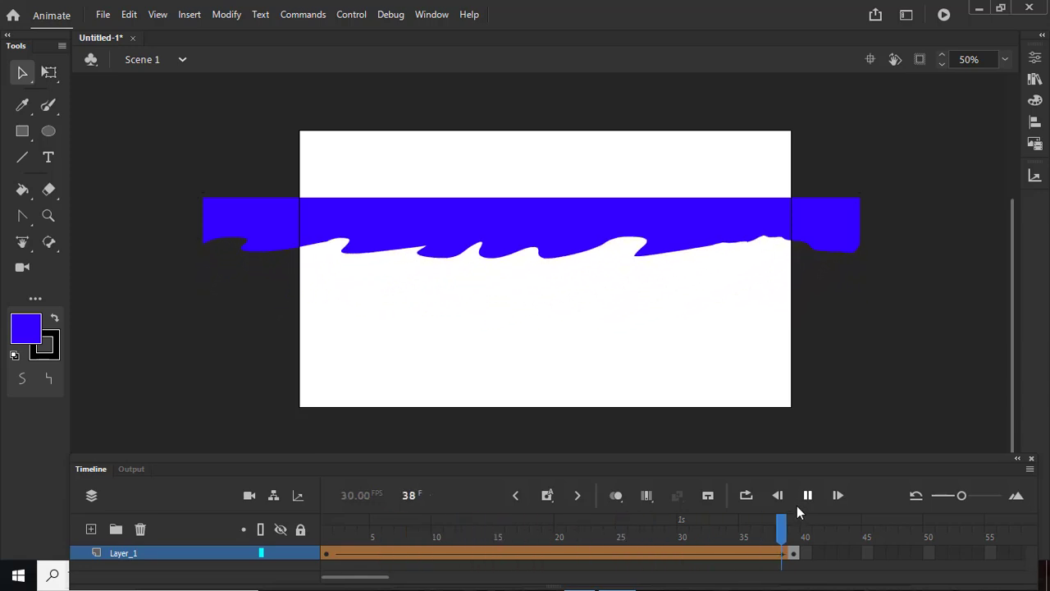
click(807, 497)
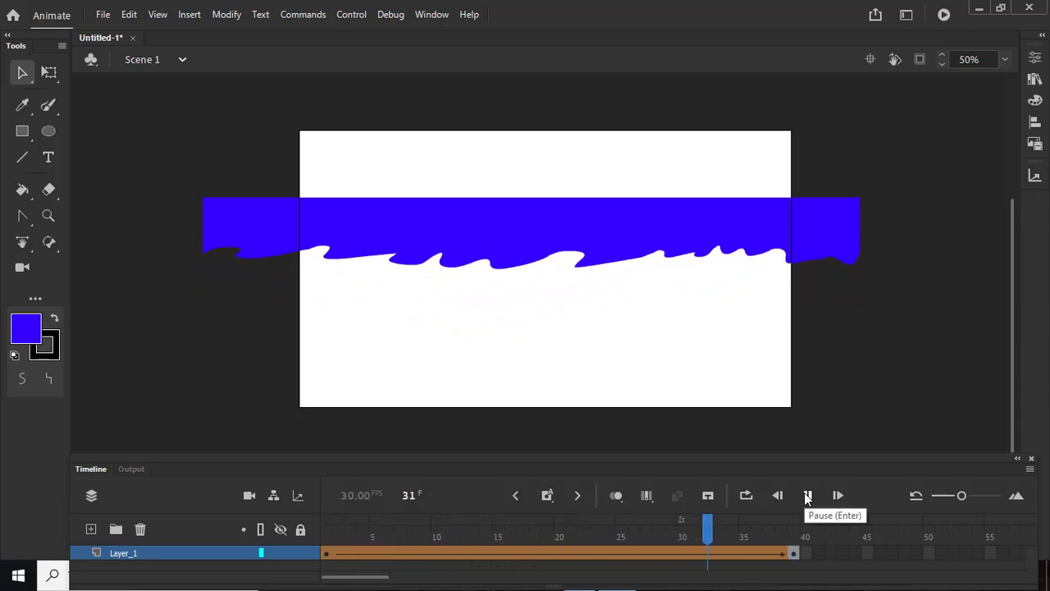
click(807, 496)
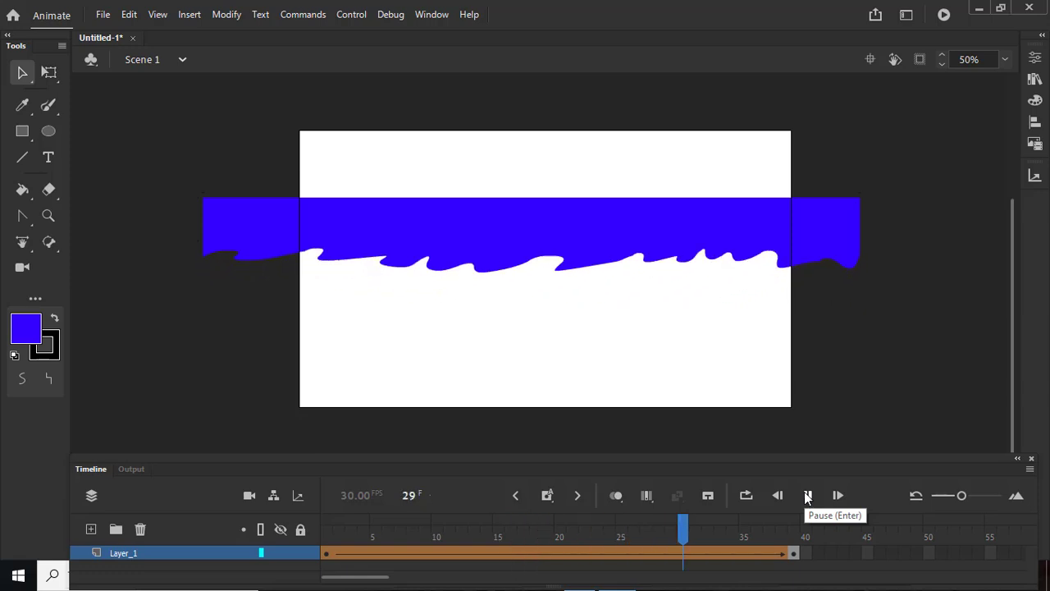
click(809, 497)
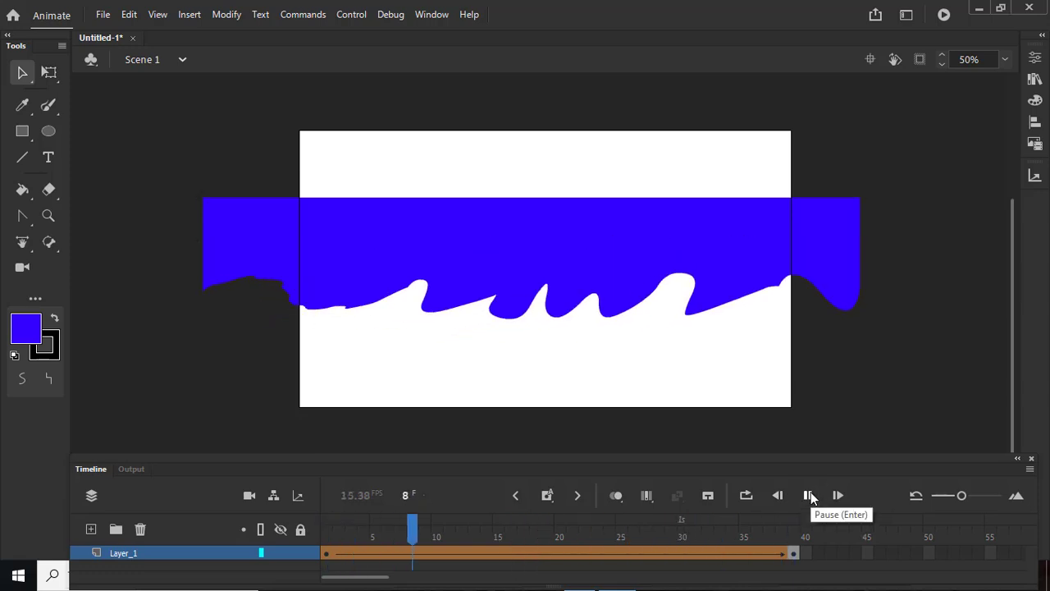
click(809, 496)
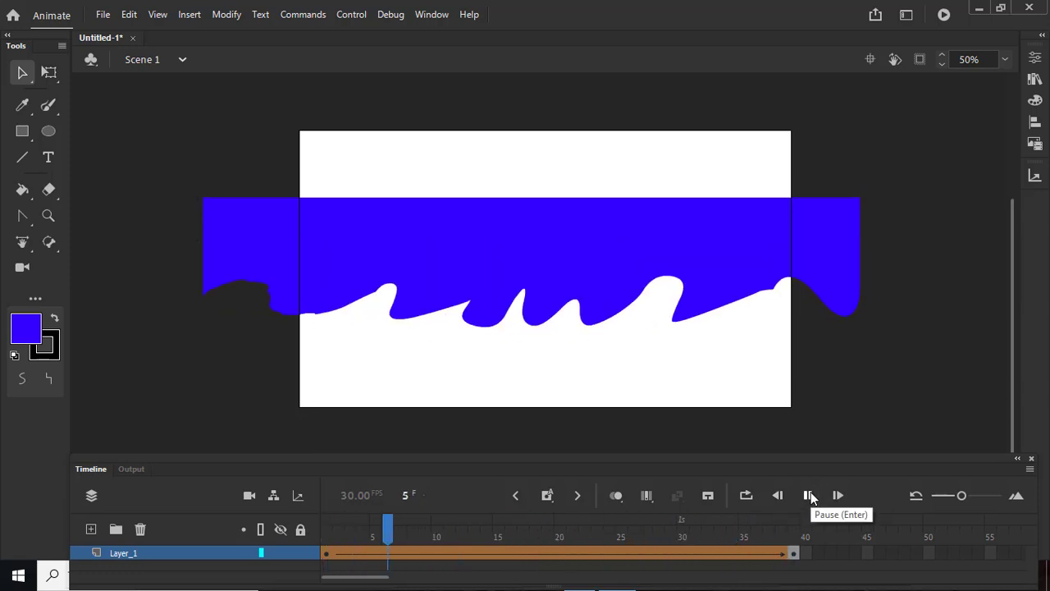
click(809, 497)
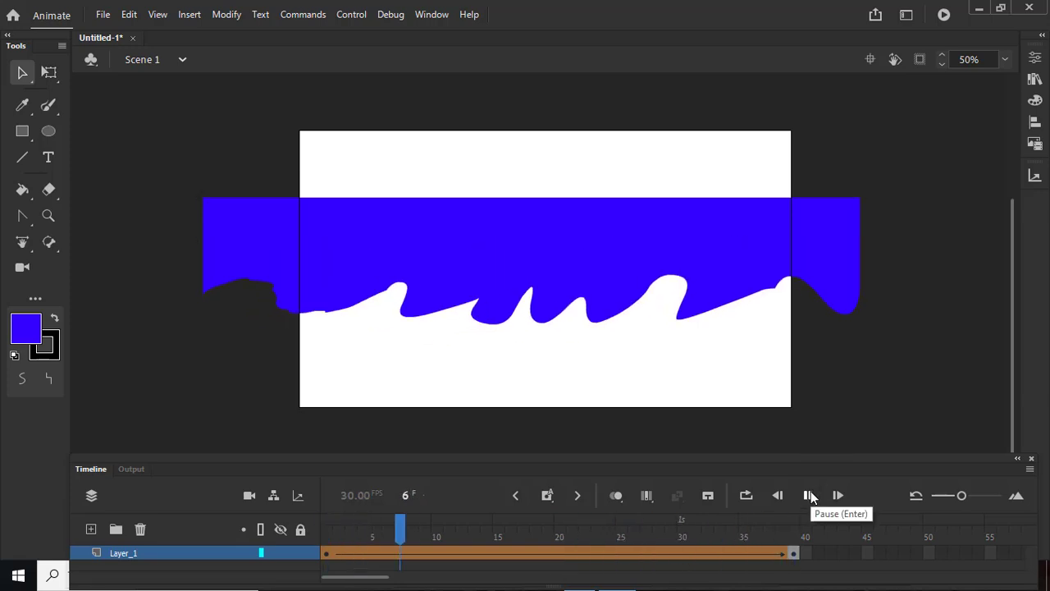
click(809, 495)
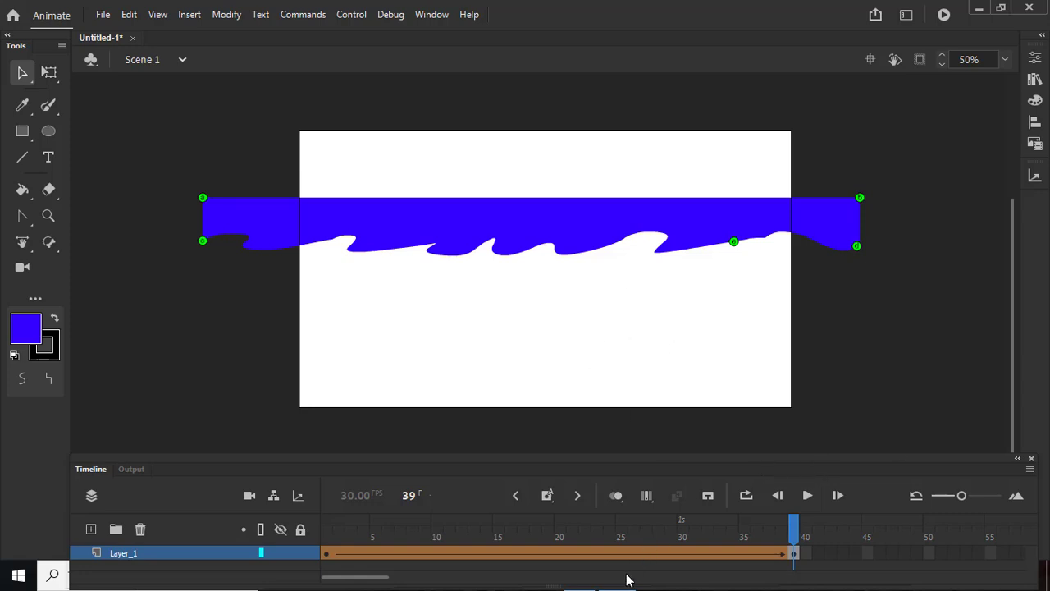
Add a new layer above Layer_1.
drag(796, 525, 835, 478)
click(91, 529)
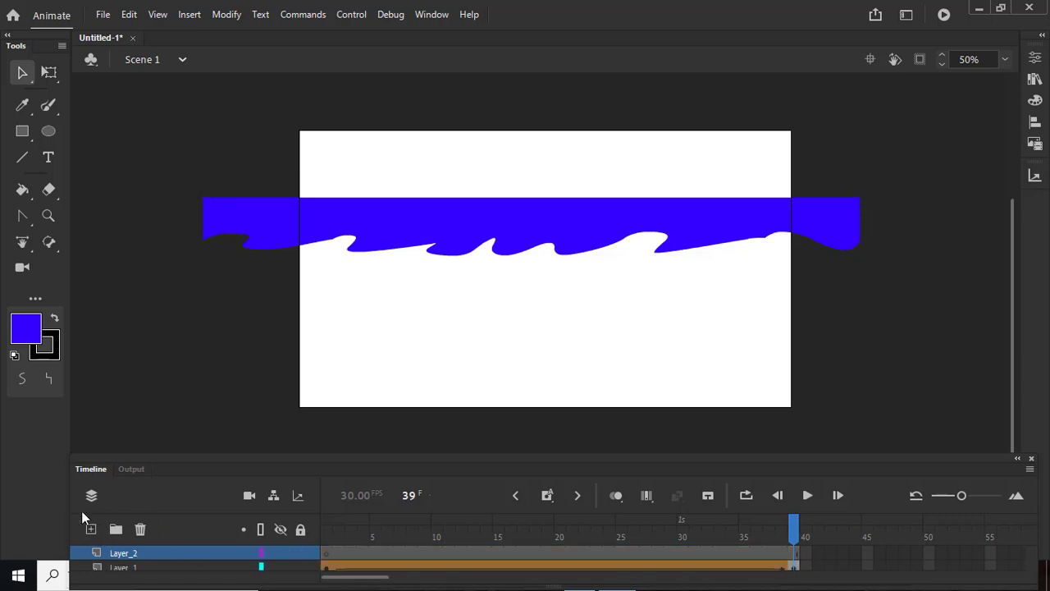
click(523, 227)
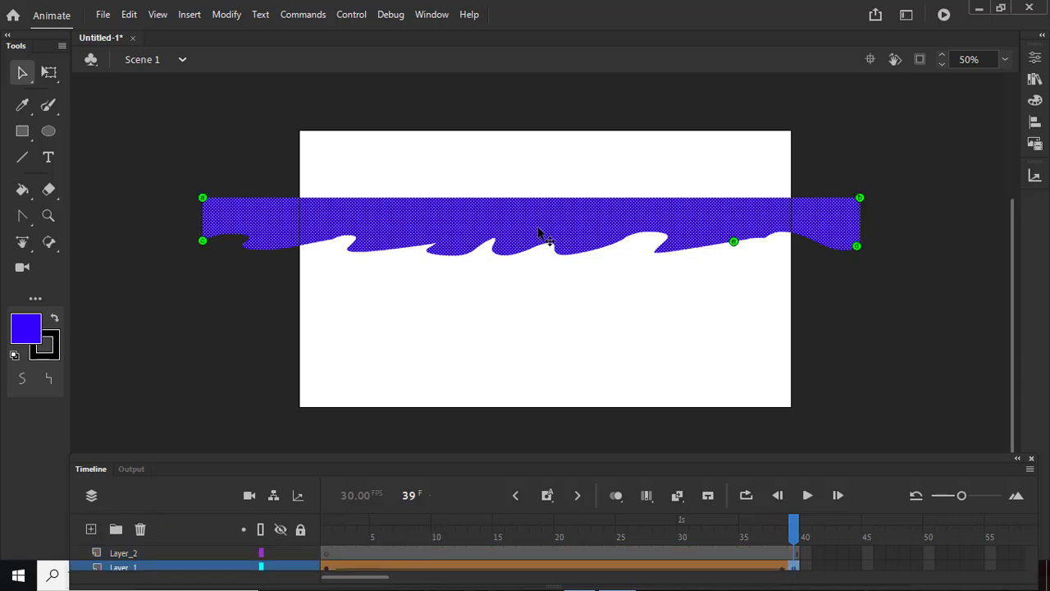
drag(541, 235, 539, 162)
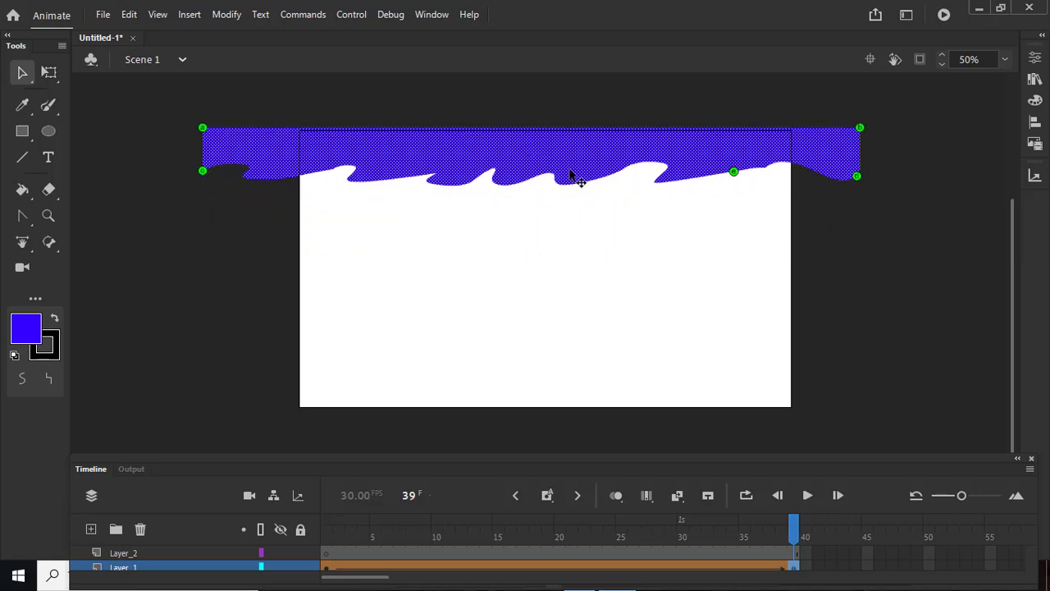
key(ctrl+z)
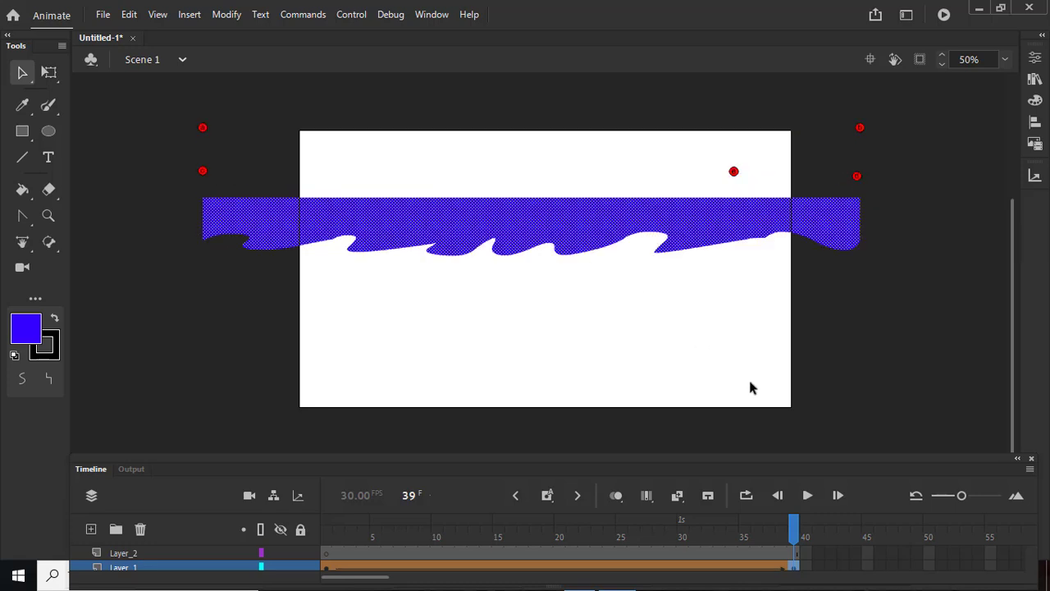
Move the blue shape up to the stage's top edge on frame 1 and again on frame 39.
drag(794, 532, 326, 532)
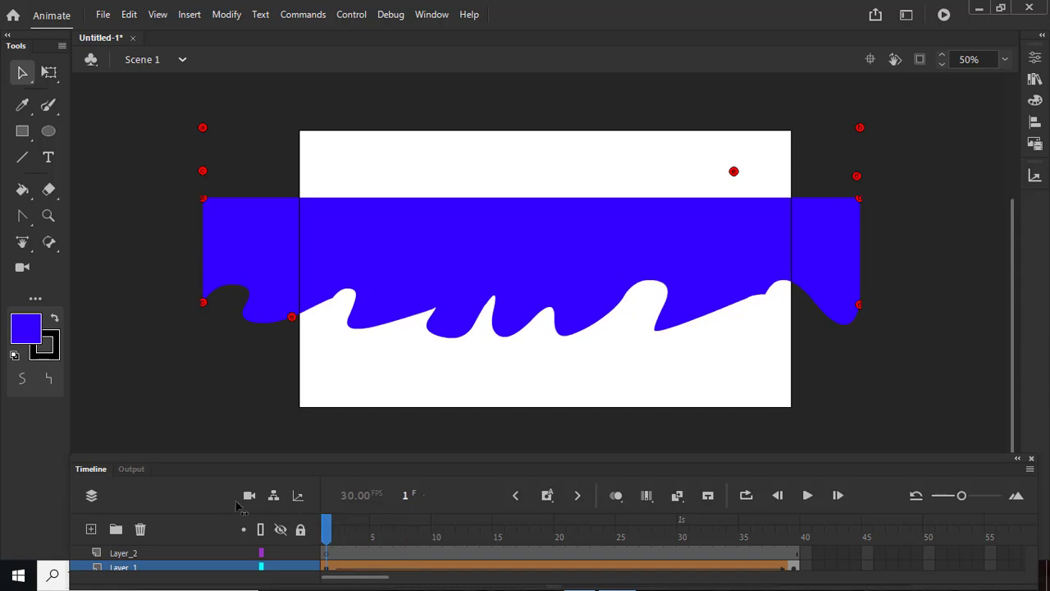
drag(530, 296, 533, 220)
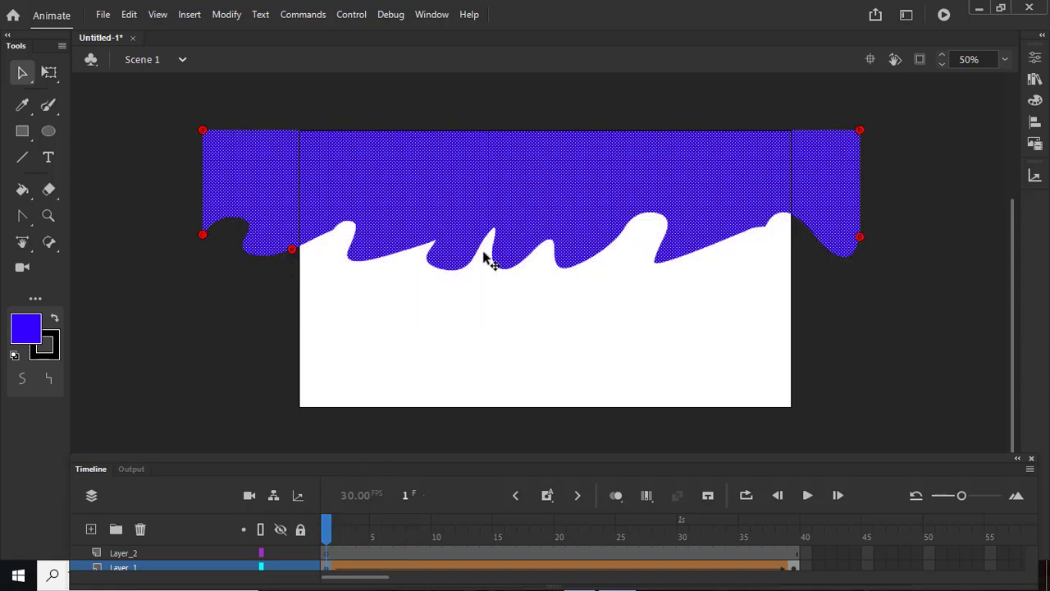
drag(326, 531, 818, 537)
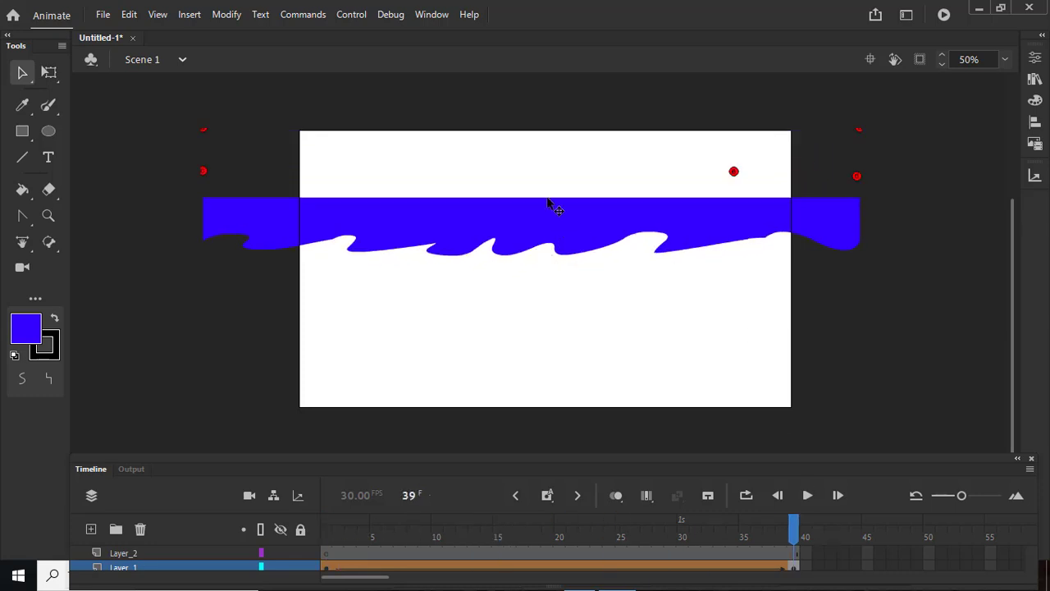
drag(556, 204, 542, 156)
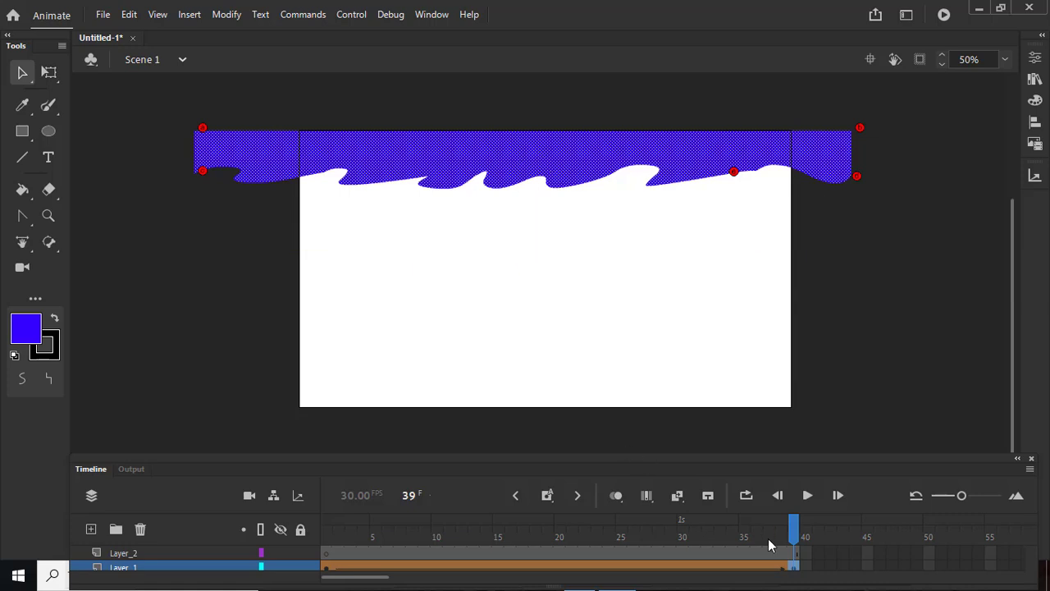
Clip the content outside the stage and play the wave animation repeatedly from frame 1.
drag(791, 523, 287, 502)
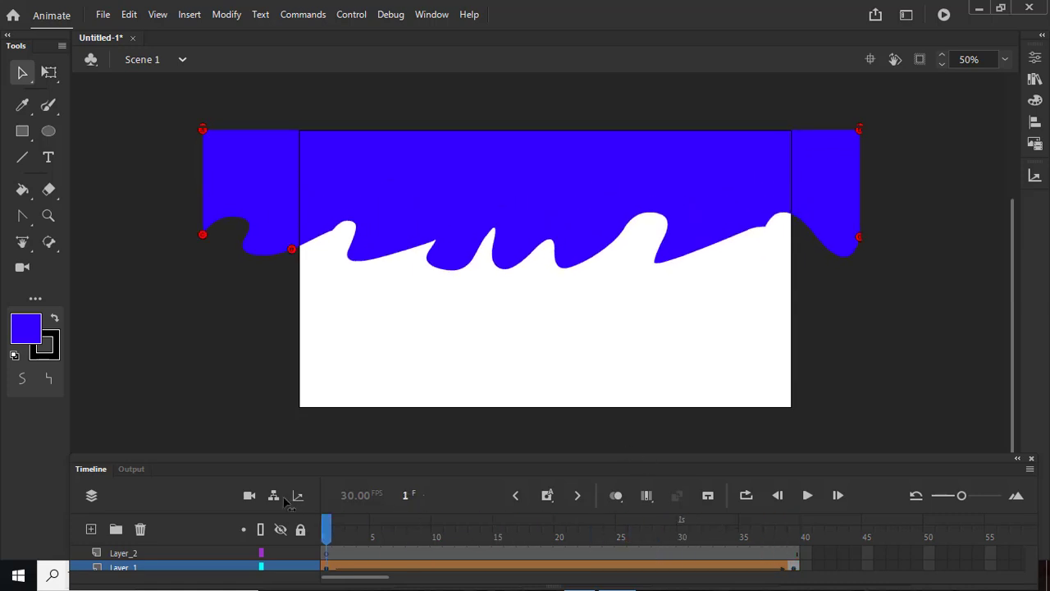
click(807, 496)
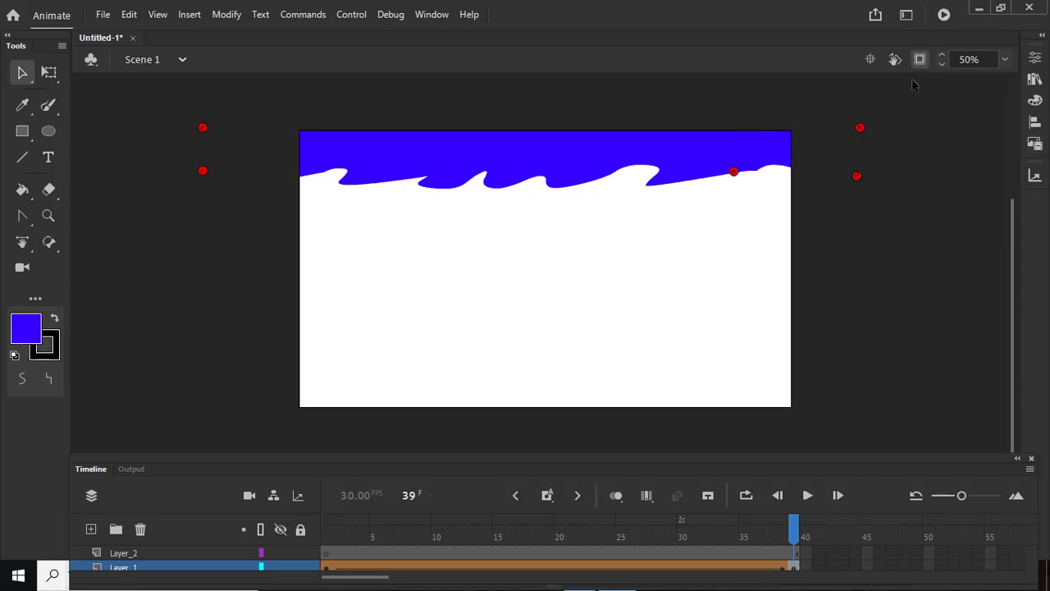
click(808, 496)
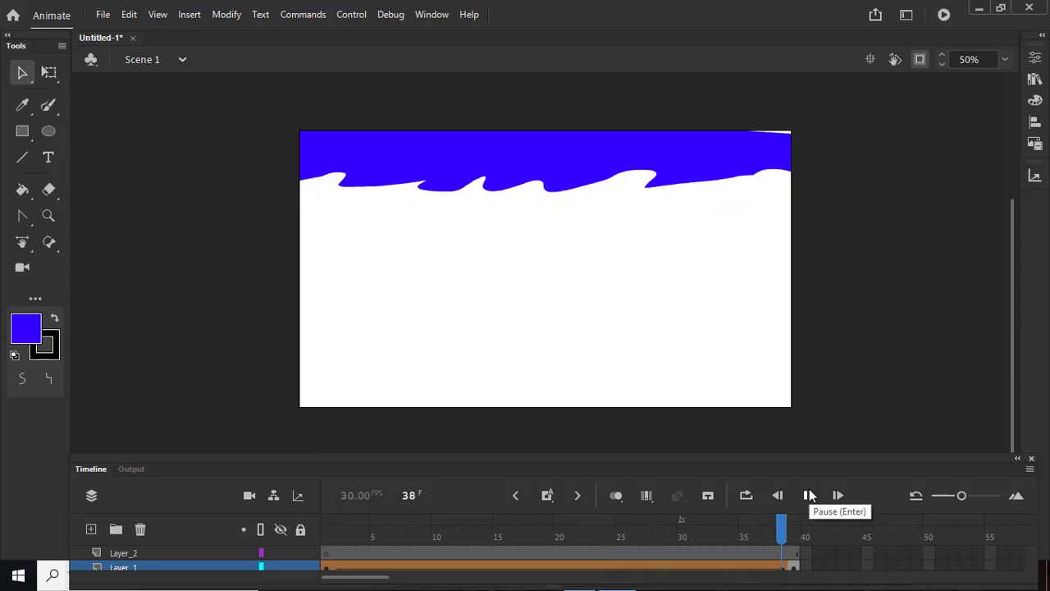
click(808, 496)
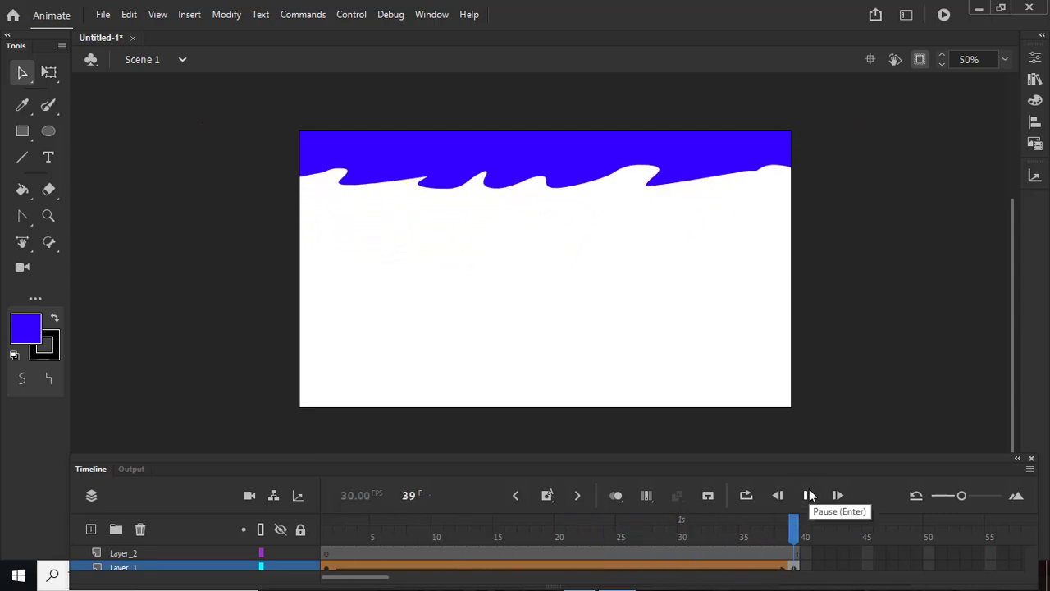
click(809, 495)
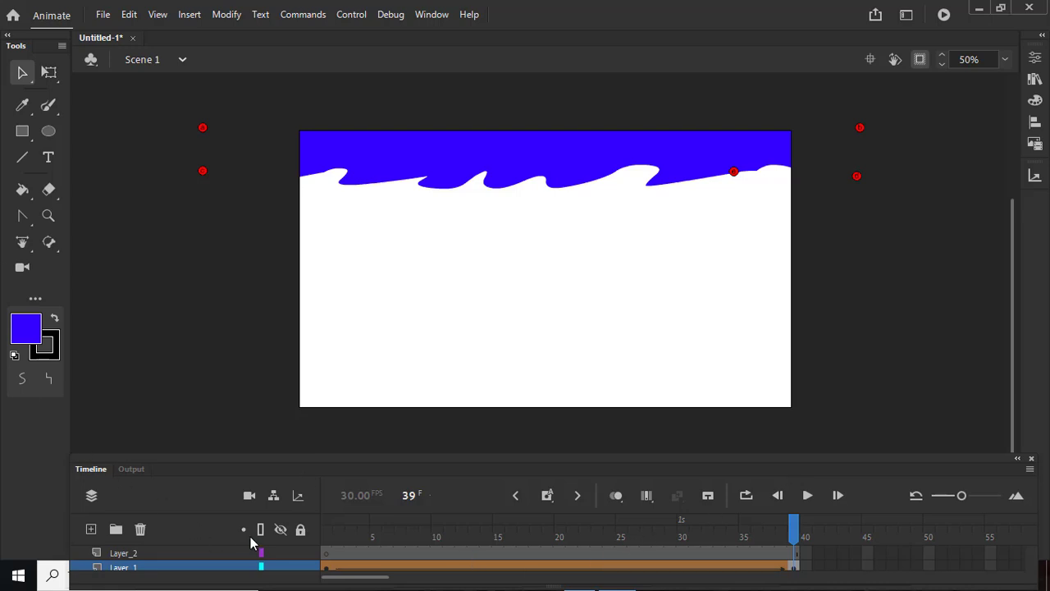
On frame 1 of Layer_2, draw a blue rectangle wider than the stage across its lower part and show the content outside the stage.
click(350, 556)
click(182, 549)
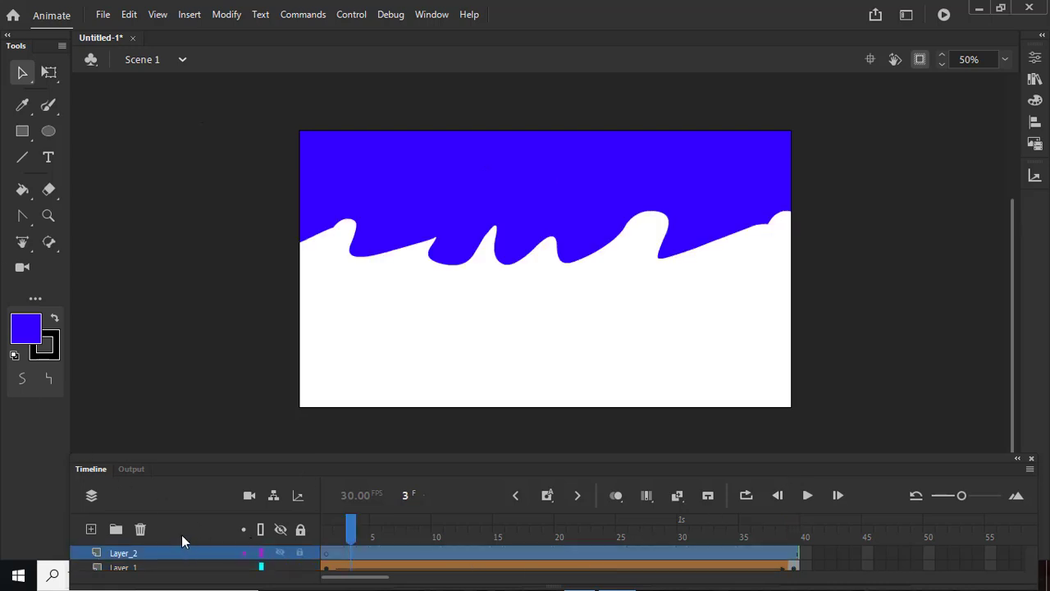
drag(348, 527, 274, 530)
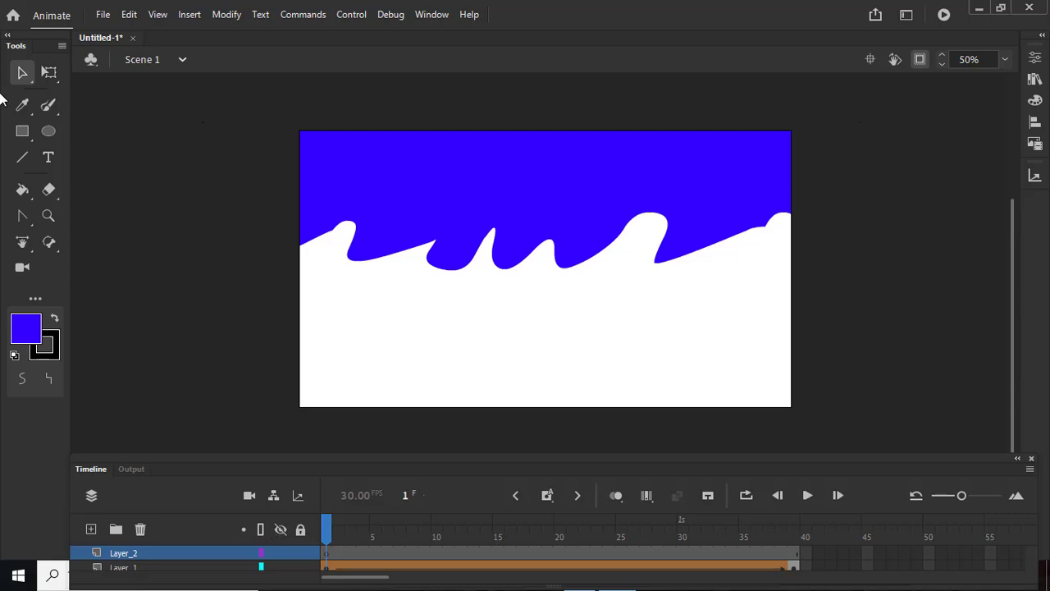
click(22, 133)
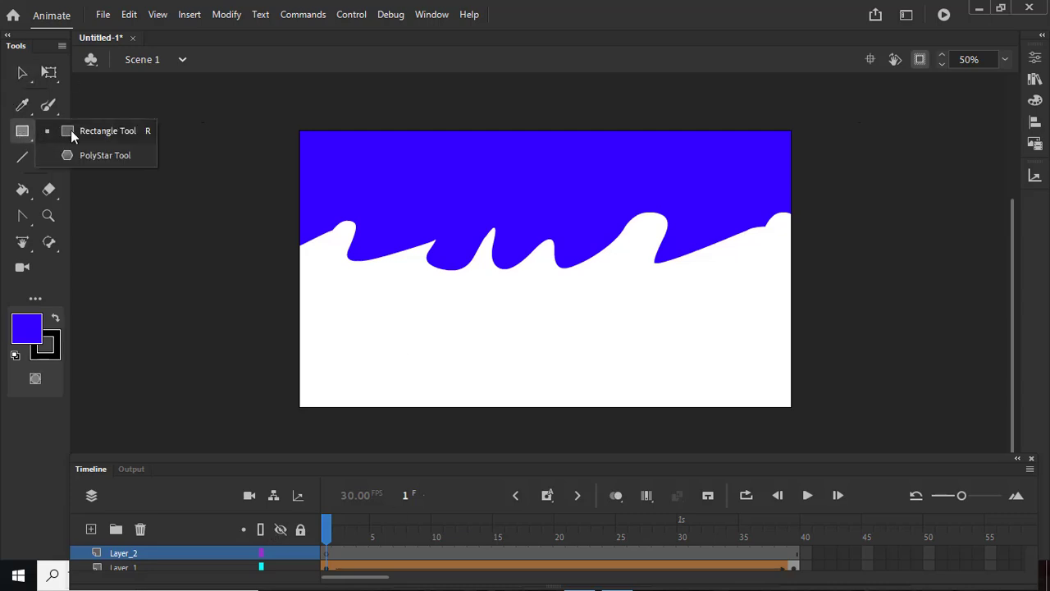
click(71, 130)
drag(261, 352, 827, 438)
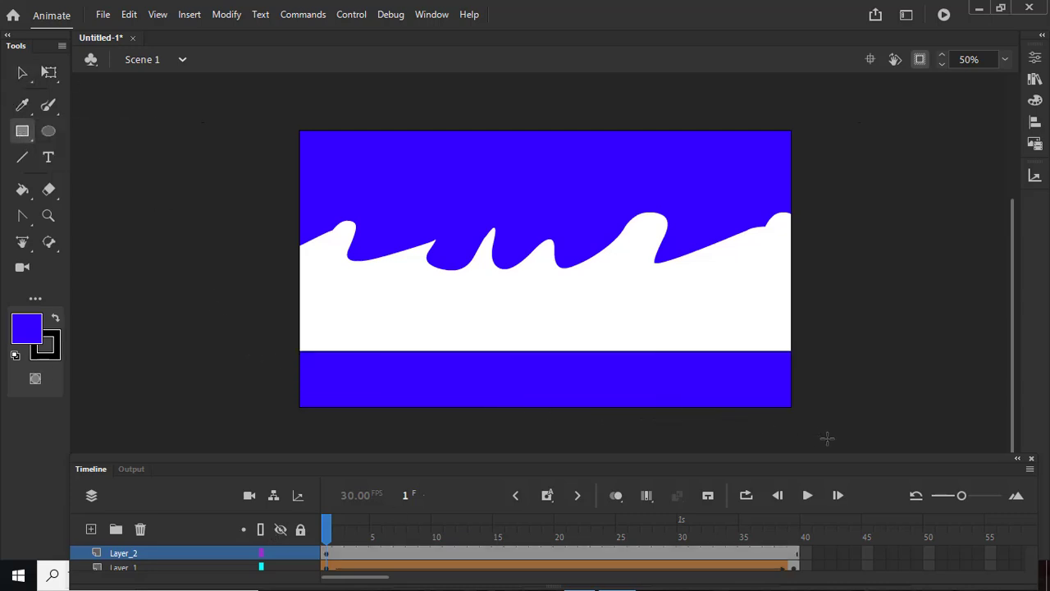
click(919, 66)
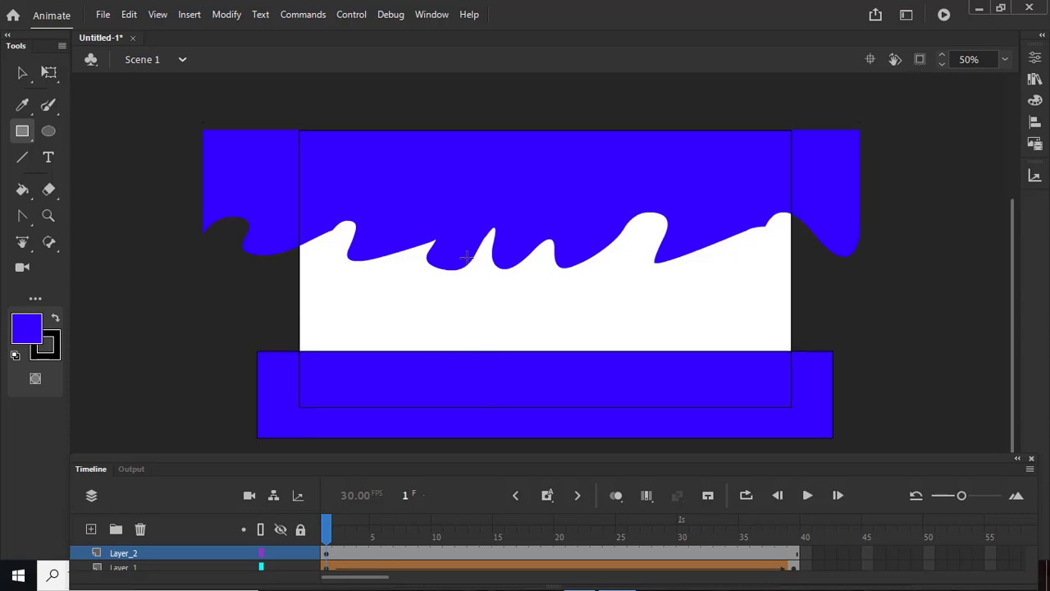
Remove the lower rectangle's black outline by moving the fill away, deleting the stroke and moving the fill back to the stage's bottom.
click(21, 73)
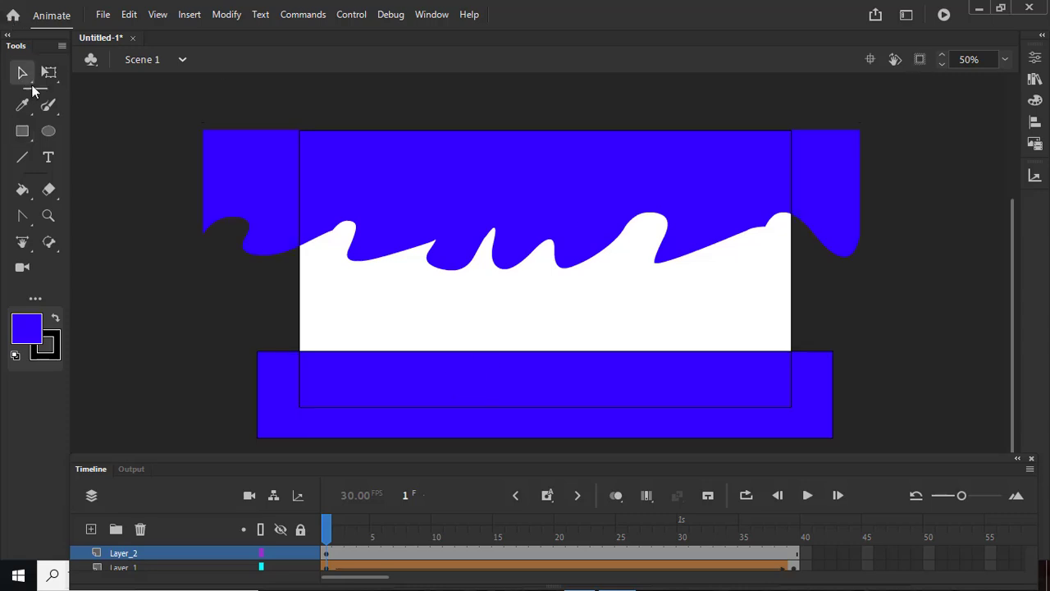
click(484, 397)
drag(502, 392, 493, 237)
drag(213, 324, 895, 443)
key(Delete)
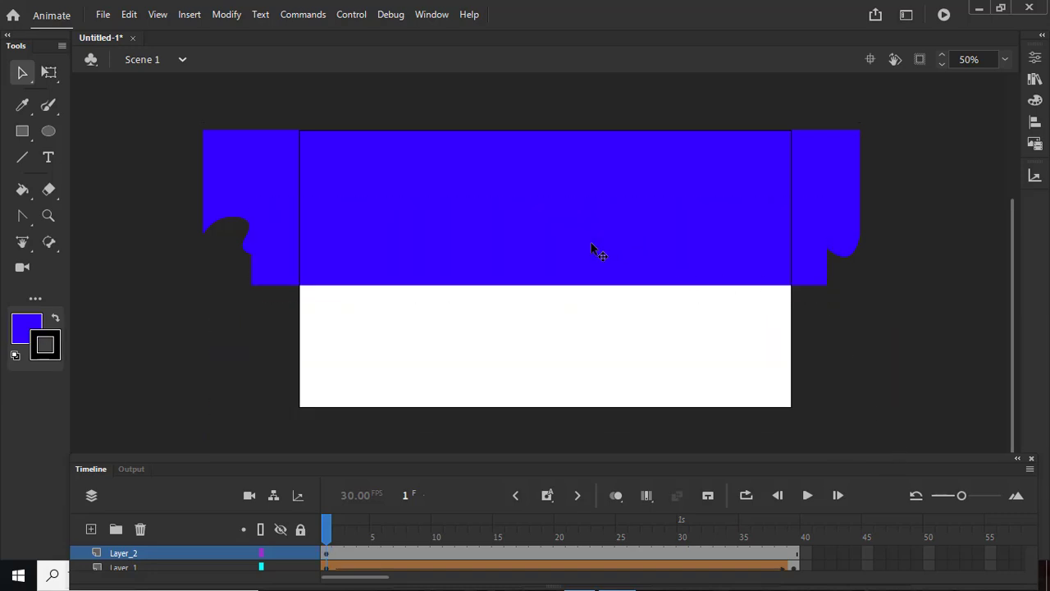
click(558, 241)
drag(558, 241, 555, 391)
Add eight anchor points spread along the upper edge of the lower blue rectangle.
click(22, 215)
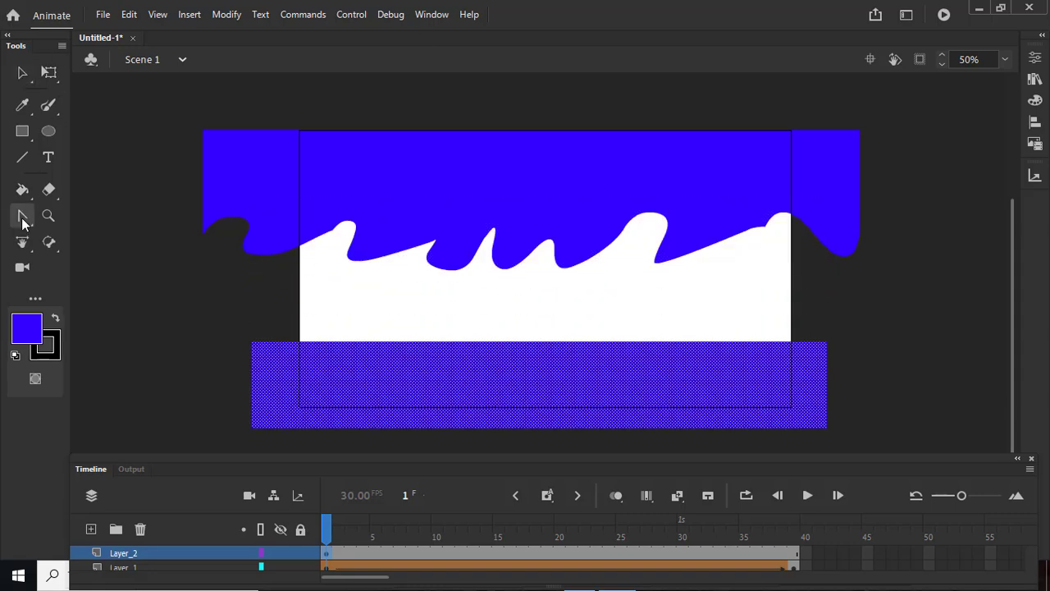
click(85, 240)
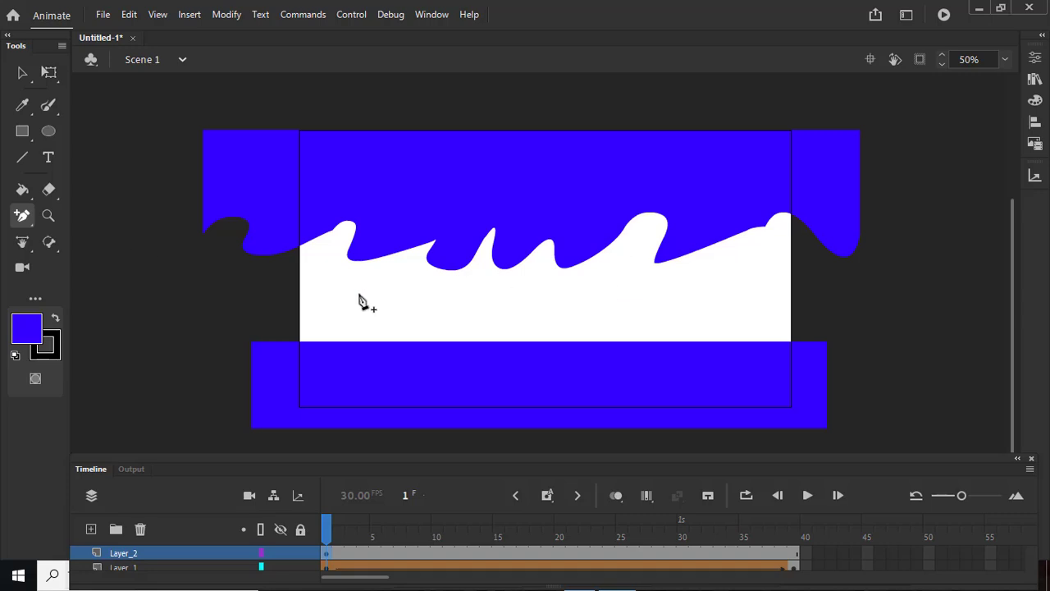
click(316, 343)
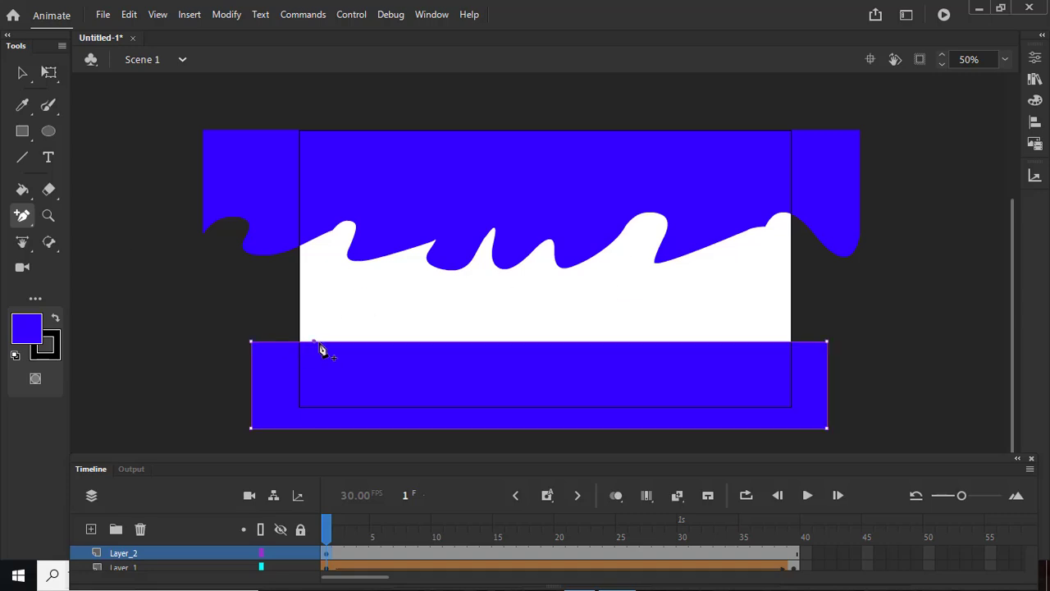
click(381, 343)
click(542, 342)
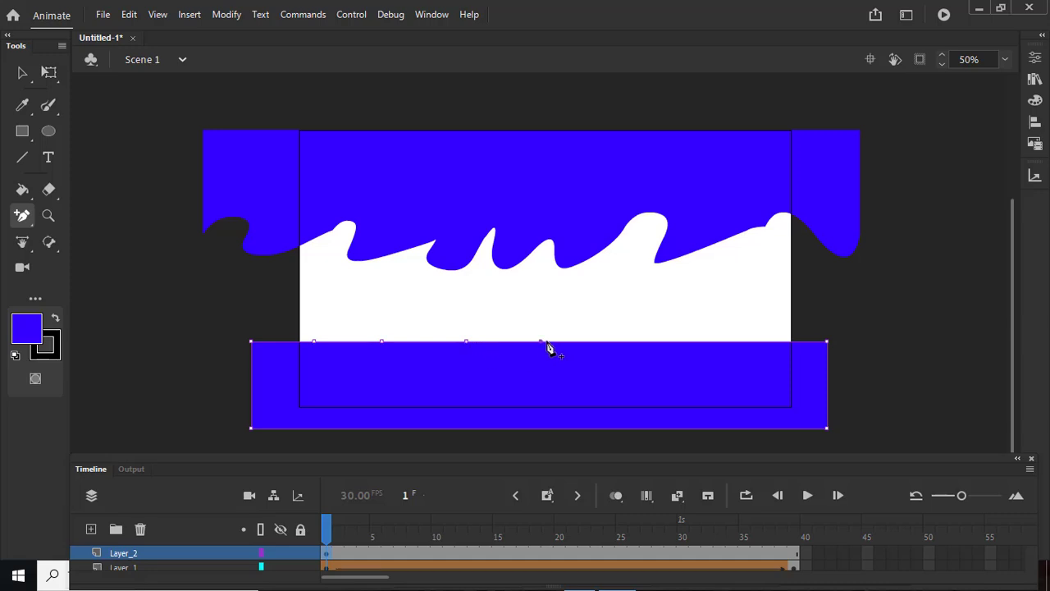
click(607, 343)
click(669, 343)
click(731, 342)
Convert every second anchor point and the upper-right corner of the lower rectangle into curves that form rolling waves.
click(30, 222)
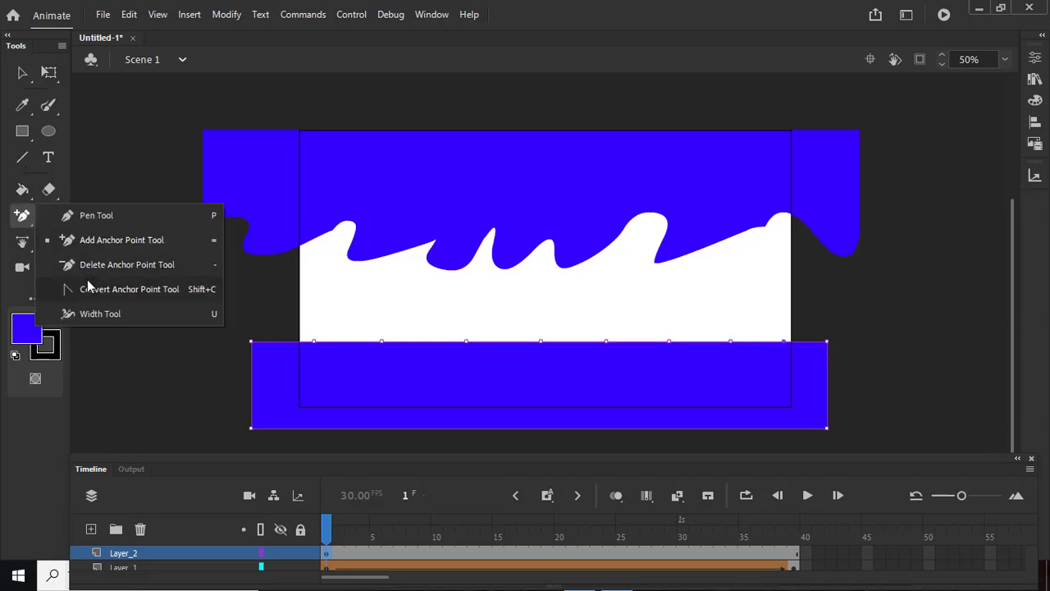
key(a)
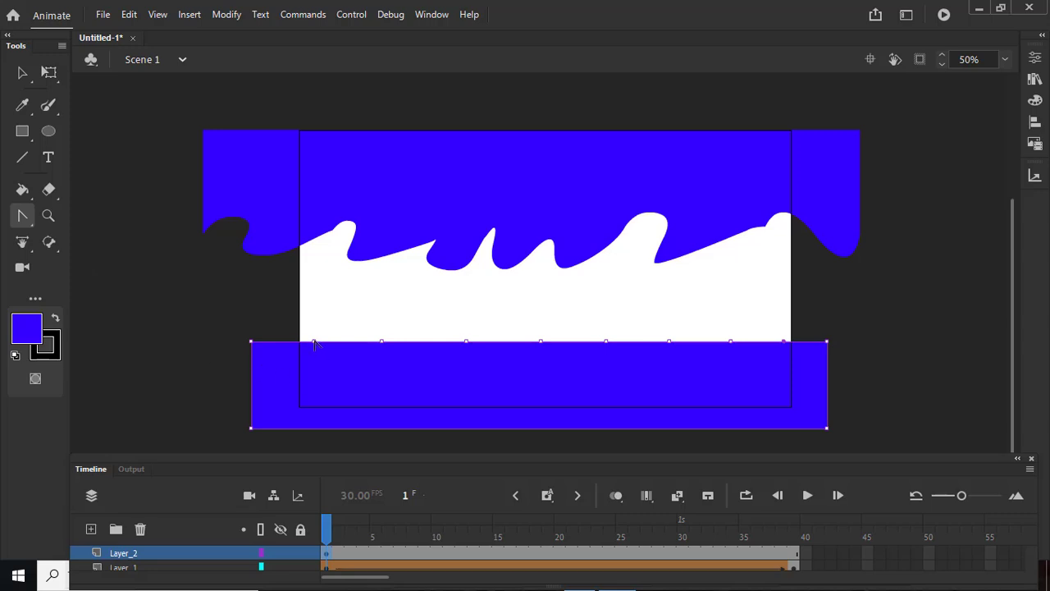
drag(314, 343, 289, 374)
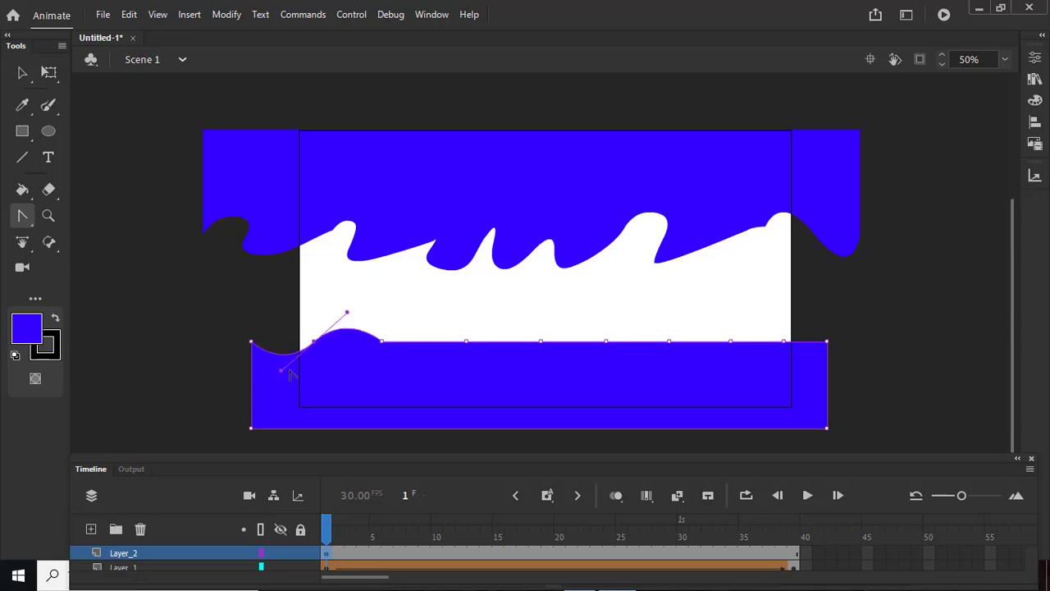
drag(451, 351, 417, 375)
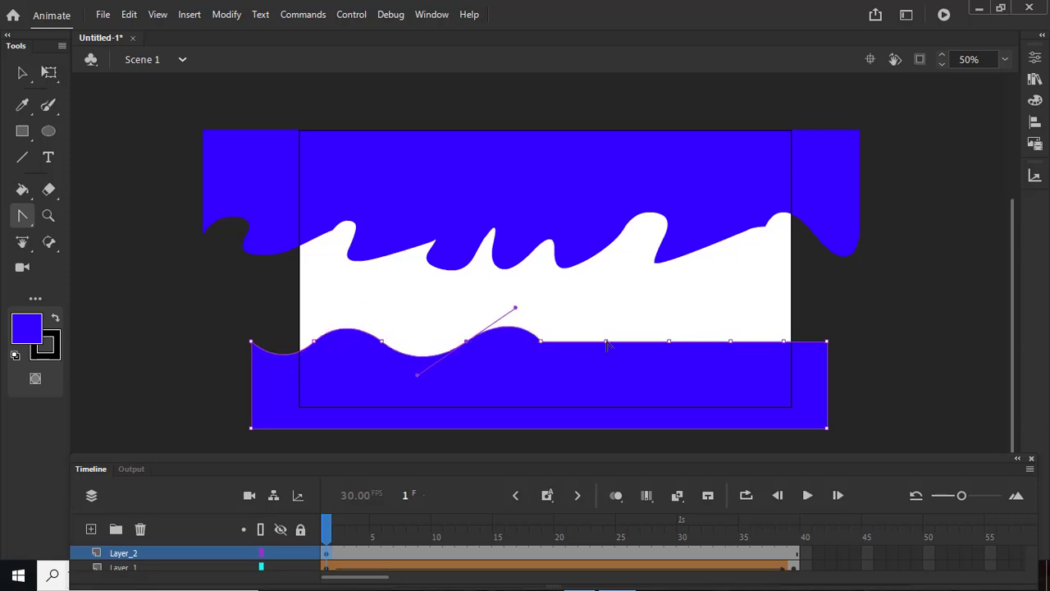
drag(607, 344, 549, 370)
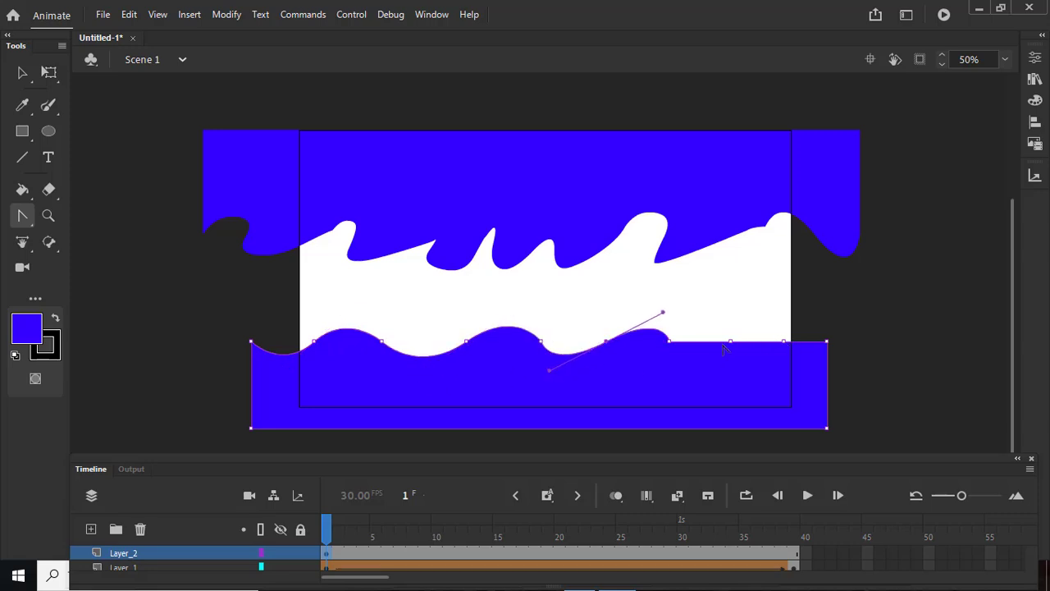
drag(733, 347, 681, 373)
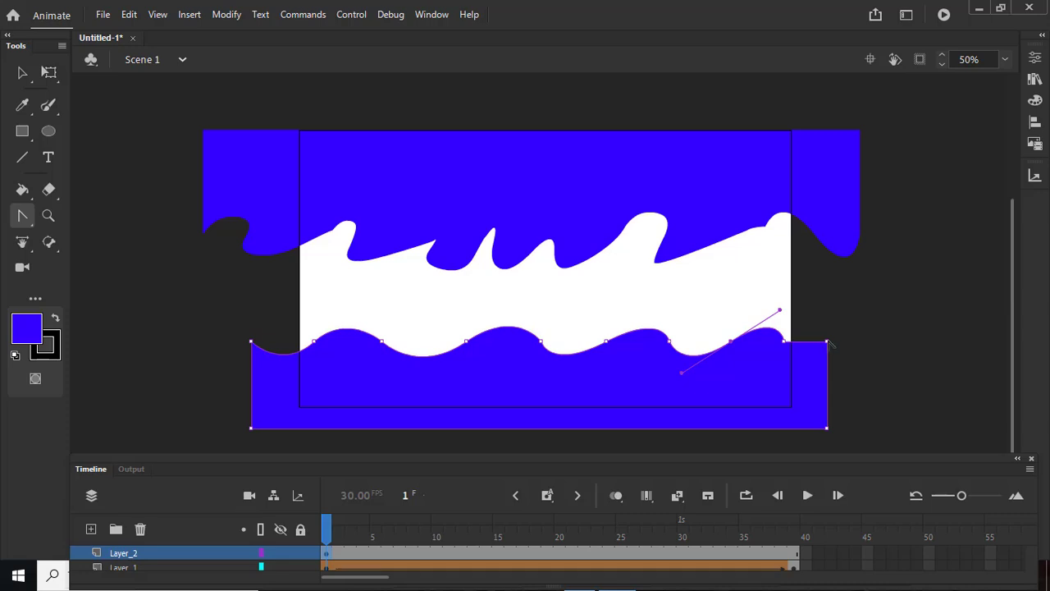
drag(813, 365, 837, 359)
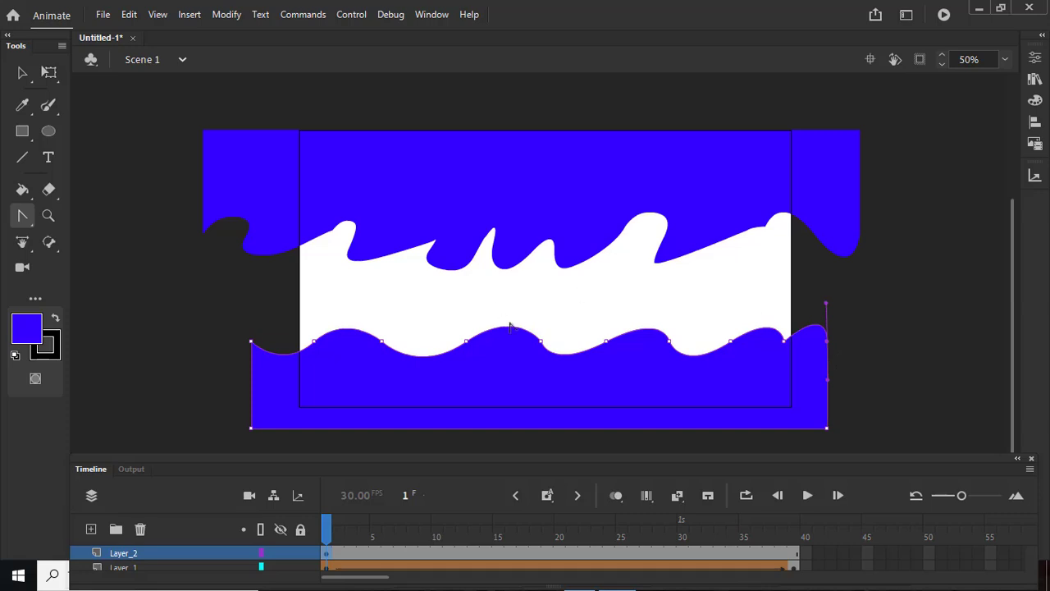
Insert a keyframe at frame 39 of Layer_2 for the lower wave shape.
click(22, 73)
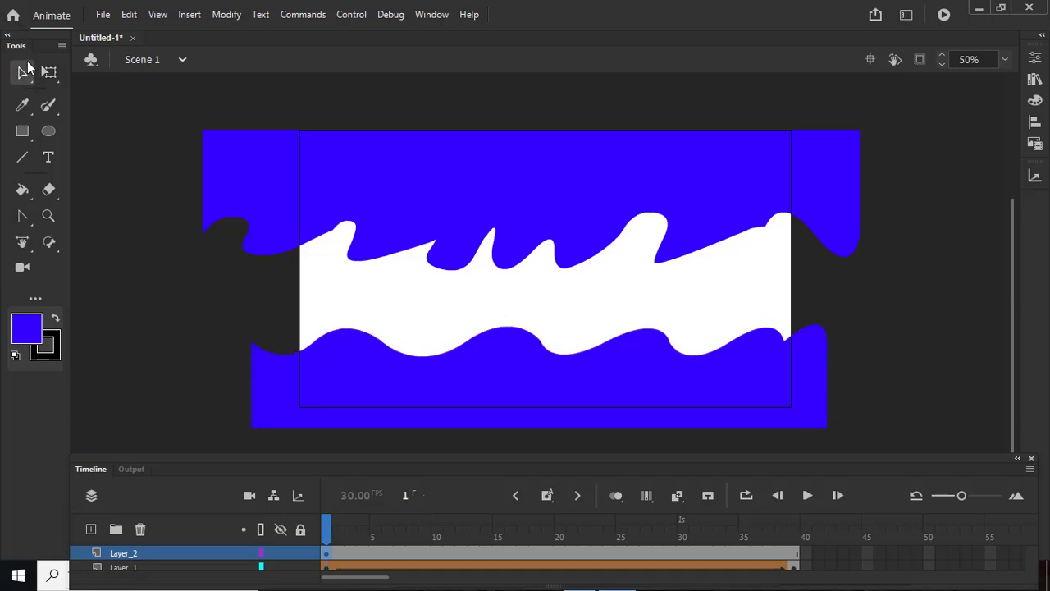
click(480, 375)
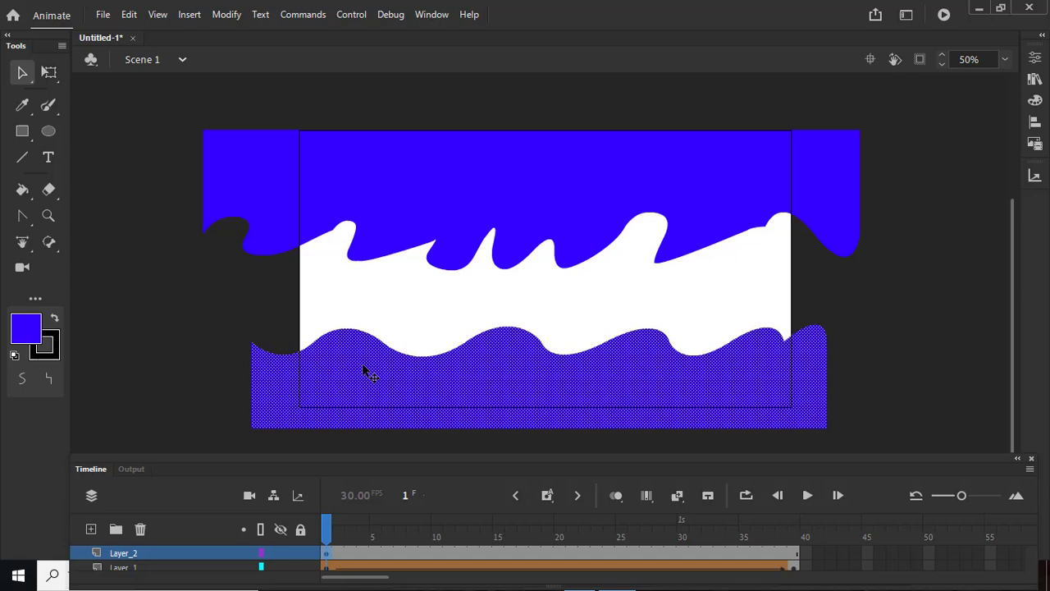
click(326, 534)
click(792, 555)
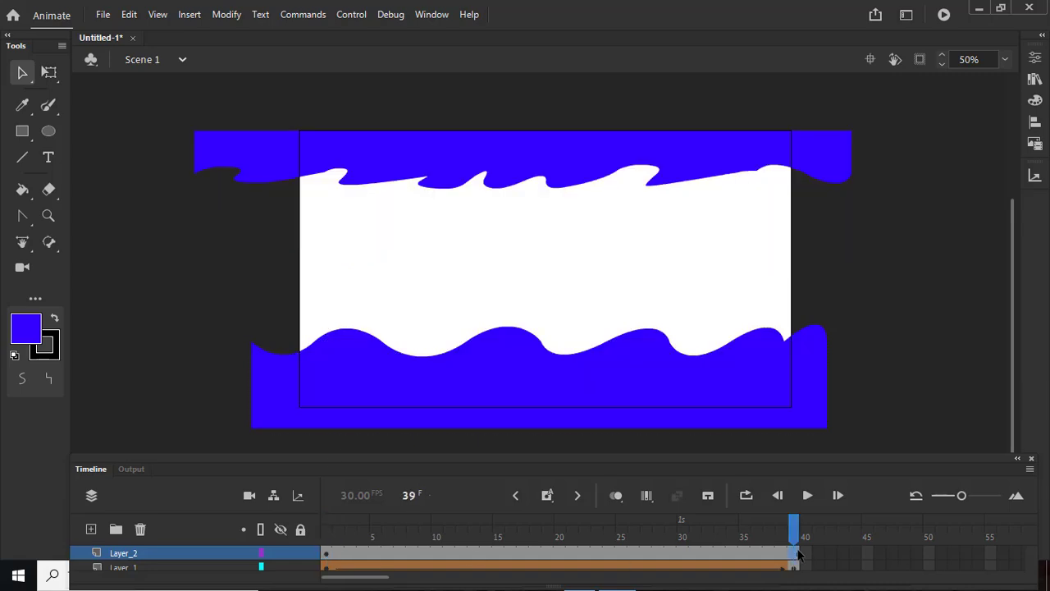
right_click(793, 555)
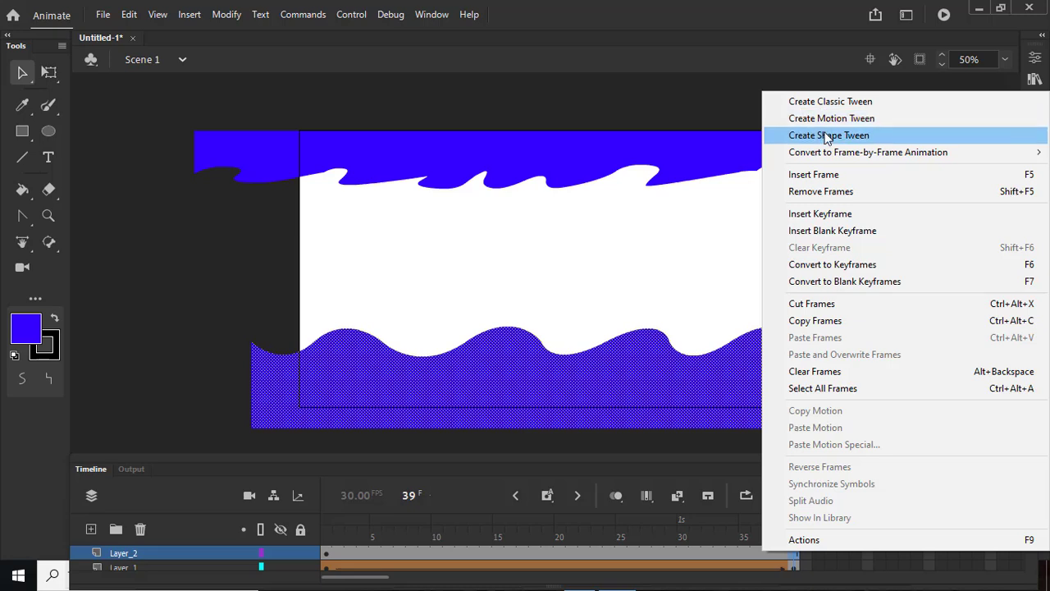
click(839, 213)
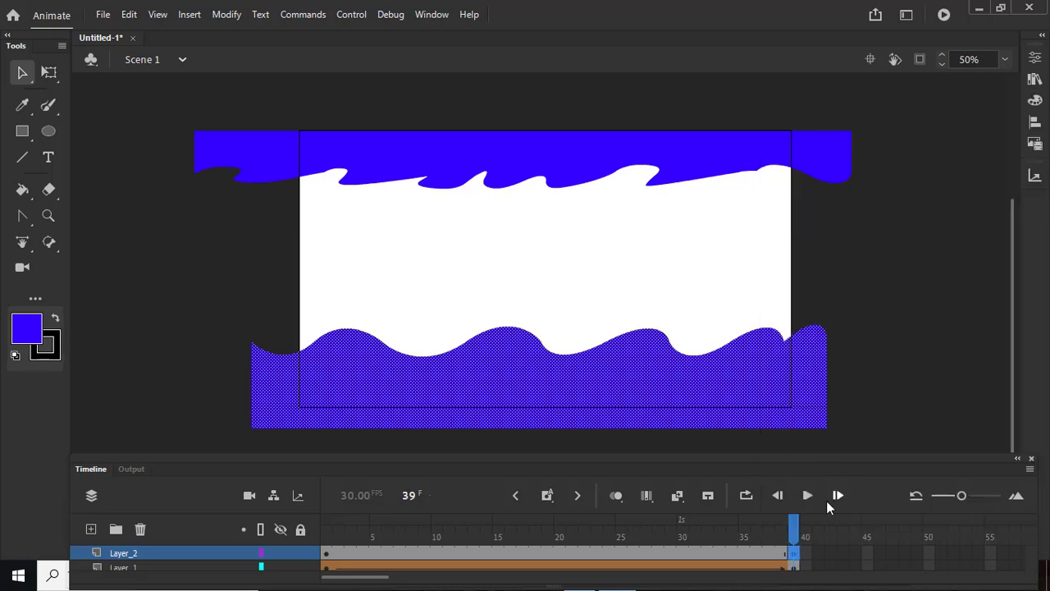
Dismiss the symbol conversion and create a shape tween across Layer_2 up to frame 39.
click(681, 495)
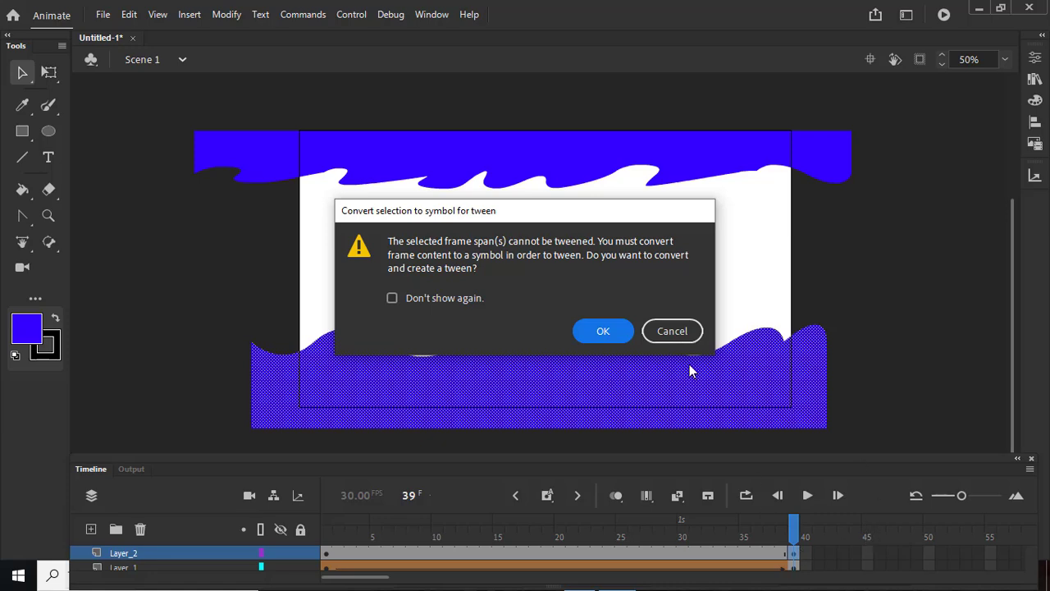
click(672, 331)
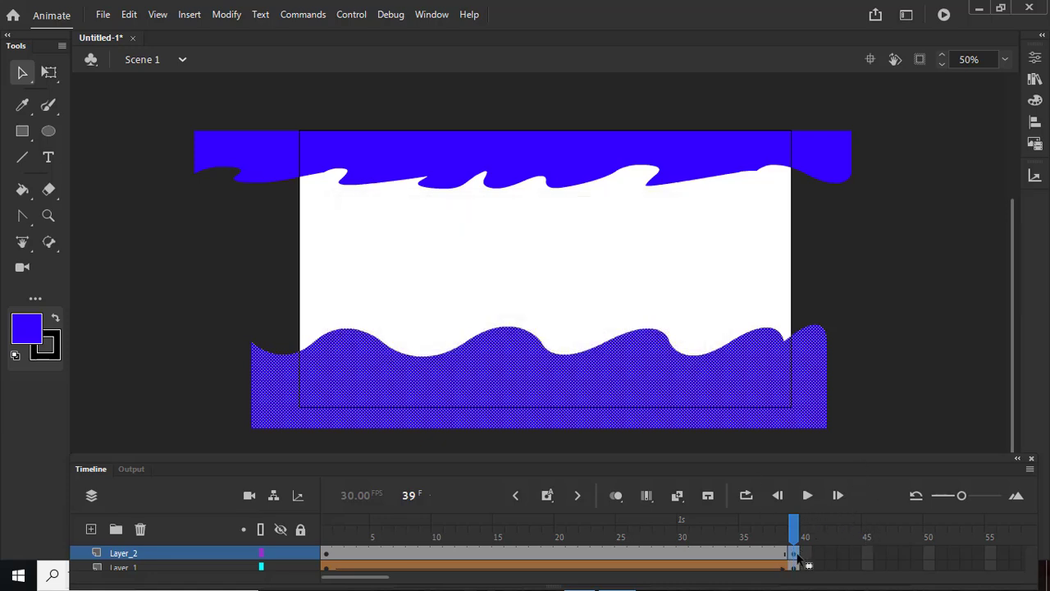
right_click(797, 558)
click(810, 138)
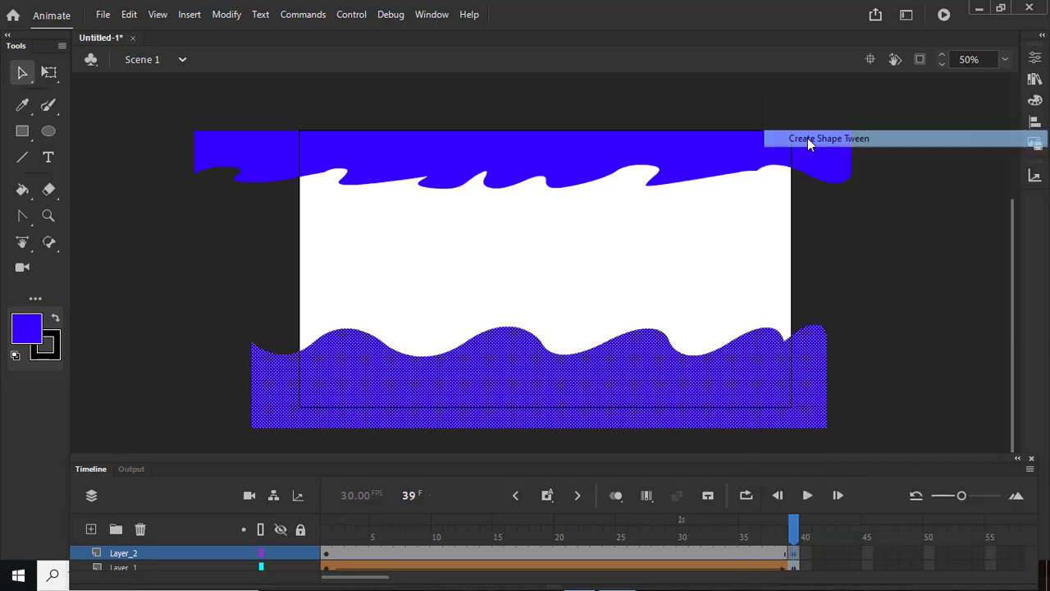
drag(794, 532, 552, 534)
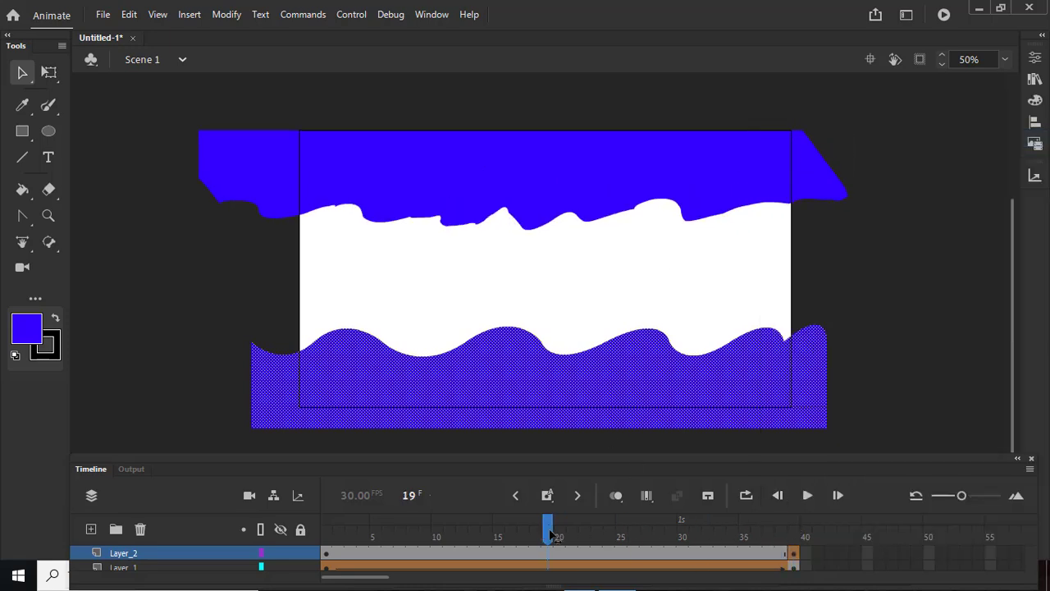
right_click(561, 554)
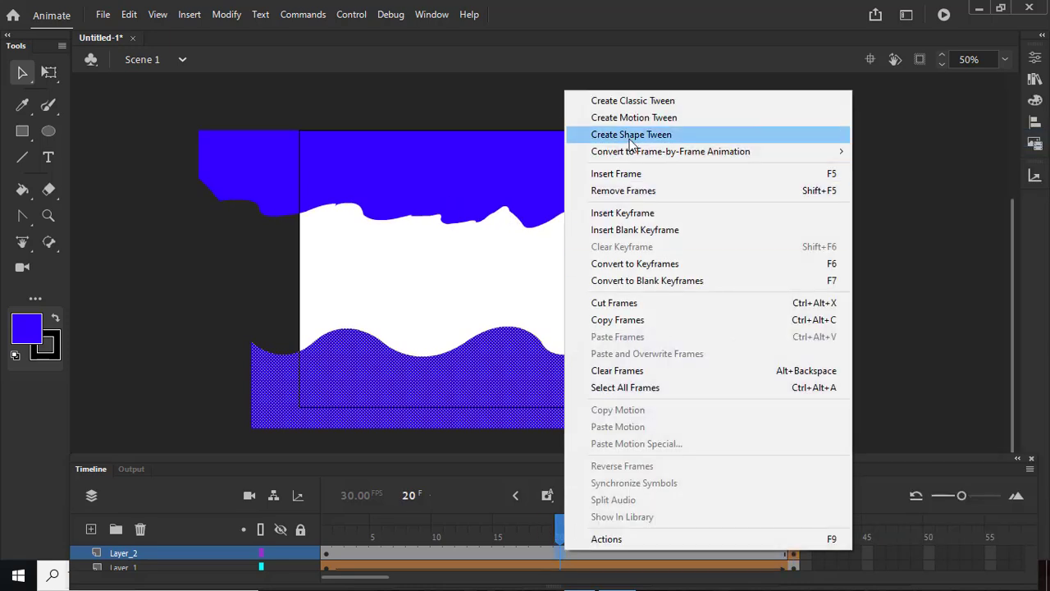
click(629, 138)
On frame 1, add shape hints to the lower wave and place them on its upper-left corner and upper-right crest.
mouse_move(565, 528)
mouse_down()
mouse_move(462, 530)
mouse_move(793, 530)
mouse_move(301, 529)
mouse_up()
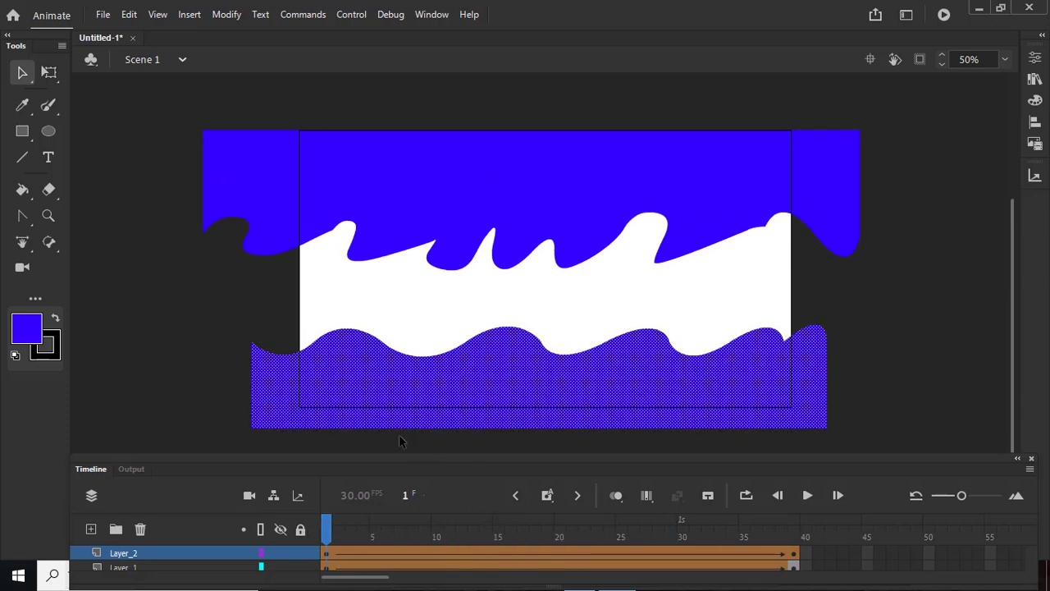
click(224, 14)
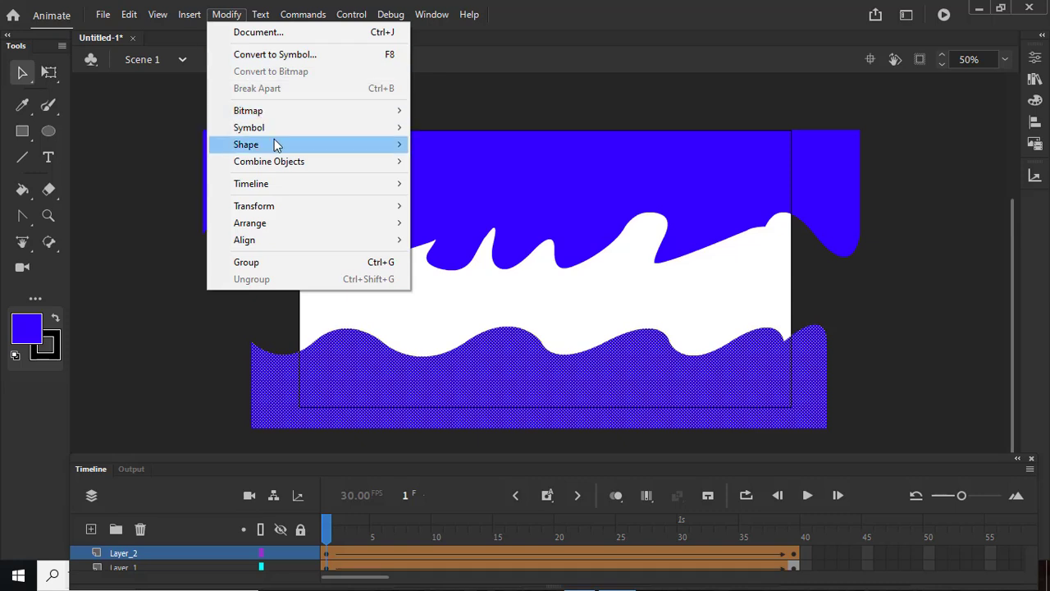
mouse_move(277, 145)
click(515, 293)
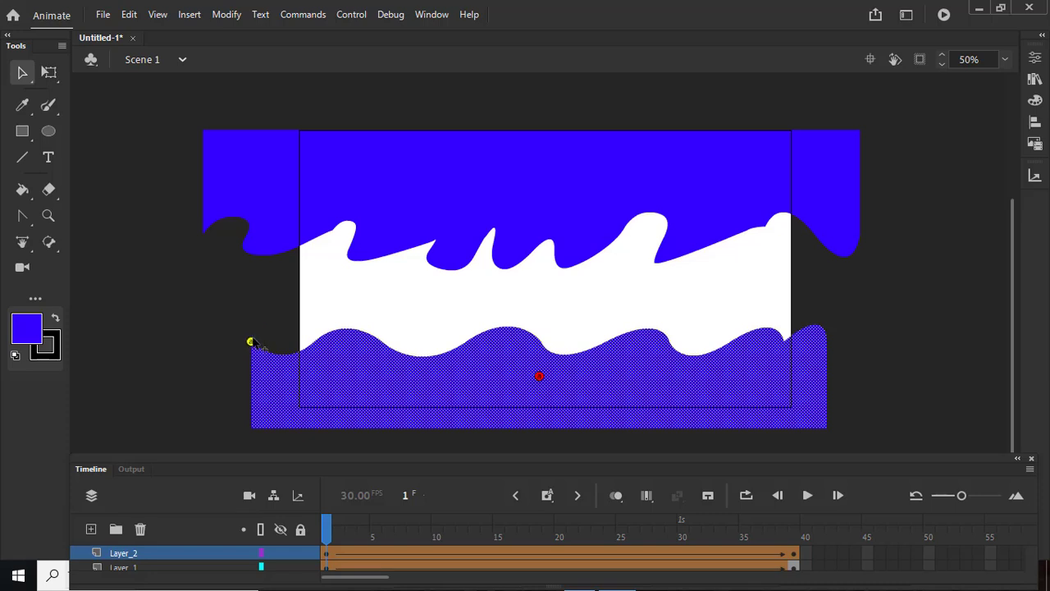
drag(539, 375, 252, 341)
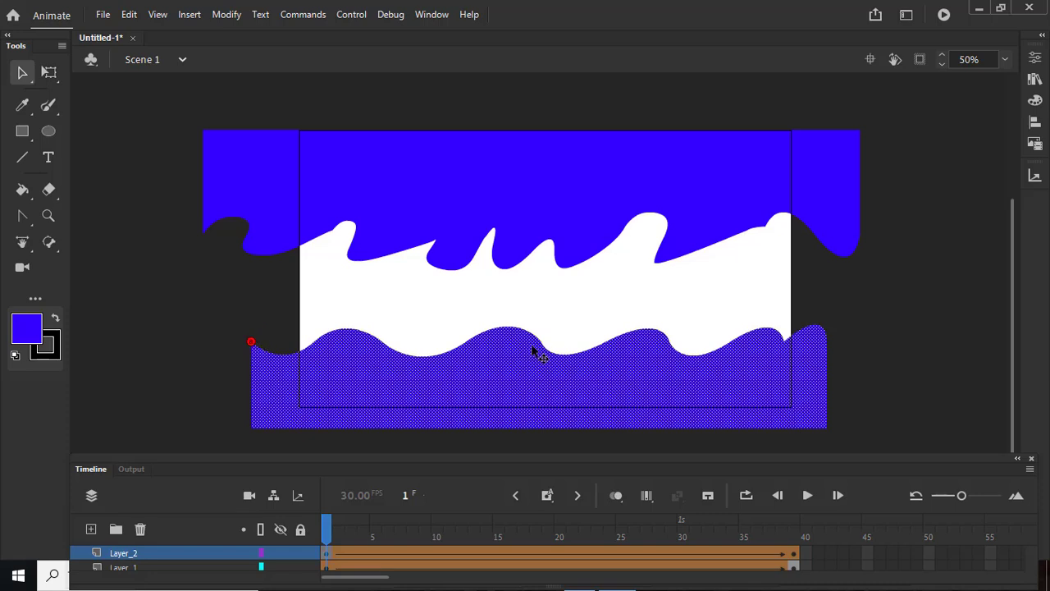
key(ctrl+shift+h)
key(ctrl+shift+h)
drag(539, 376, 818, 328)
Add further shape hints on the lower wave's two bottom corners and on its wavy edge near the stage's left border.
key(h)
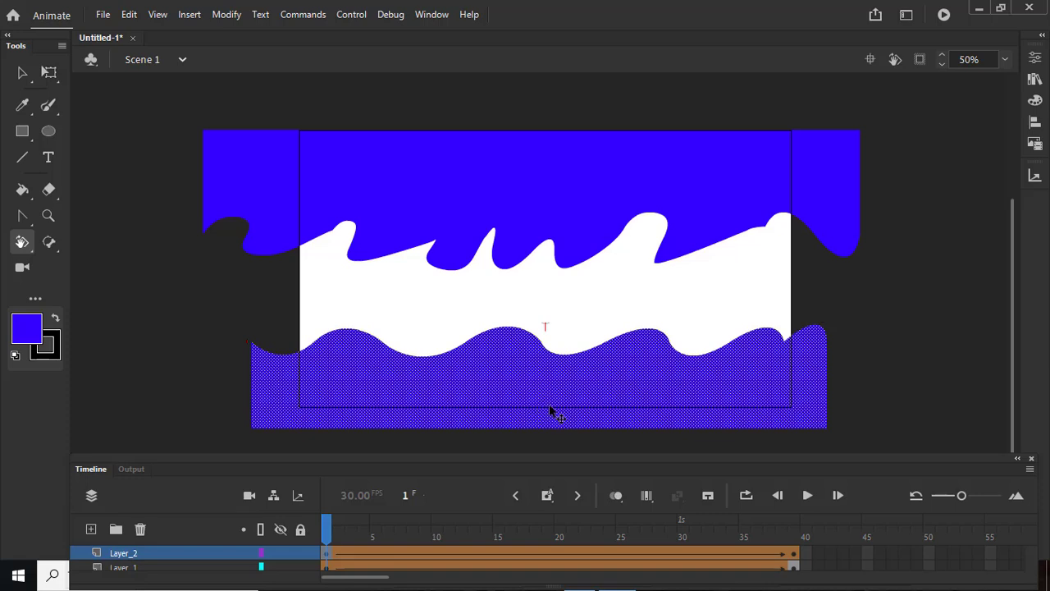
key(v)
drag(540, 378, 252, 427)
key(ctrl+shift+h)
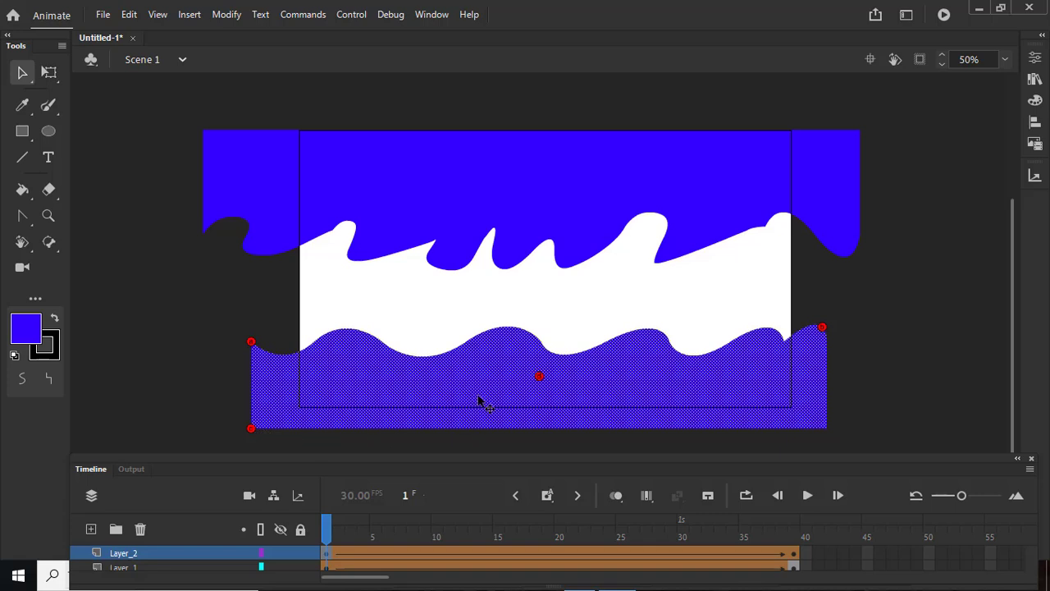
drag(777, 409, 827, 427)
key(ctrl+shift+h)
drag(302, 350, 303, 350)
On frame 39, place the lower wave's shape hints on its four corners and on the wavy edge near the stage's right border.
drag(329, 529, 807, 509)
click(808, 496)
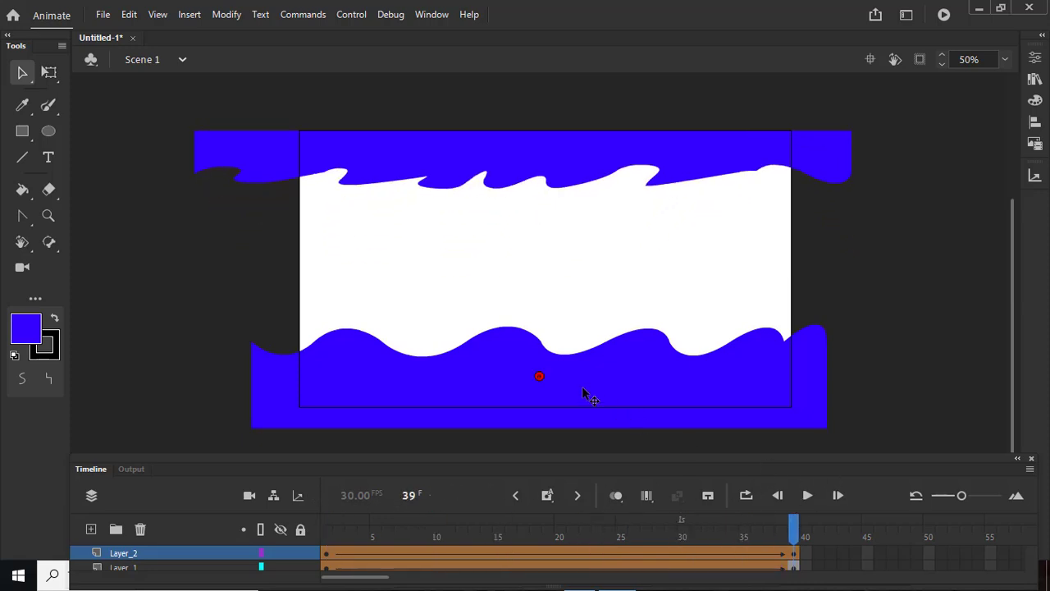
drag(539, 375, 751, 332)
drag(539, 378, 826, 427)
drag(539, 378, 251, 427)
drag(539, 377, 827, 338)
drag(540, 376, 357, 375)
Play the animation repeatedly from frame 1 to check how both waves morph.
drag(797, 525, 327, 525)
click(809, 496)
click(807, 495)
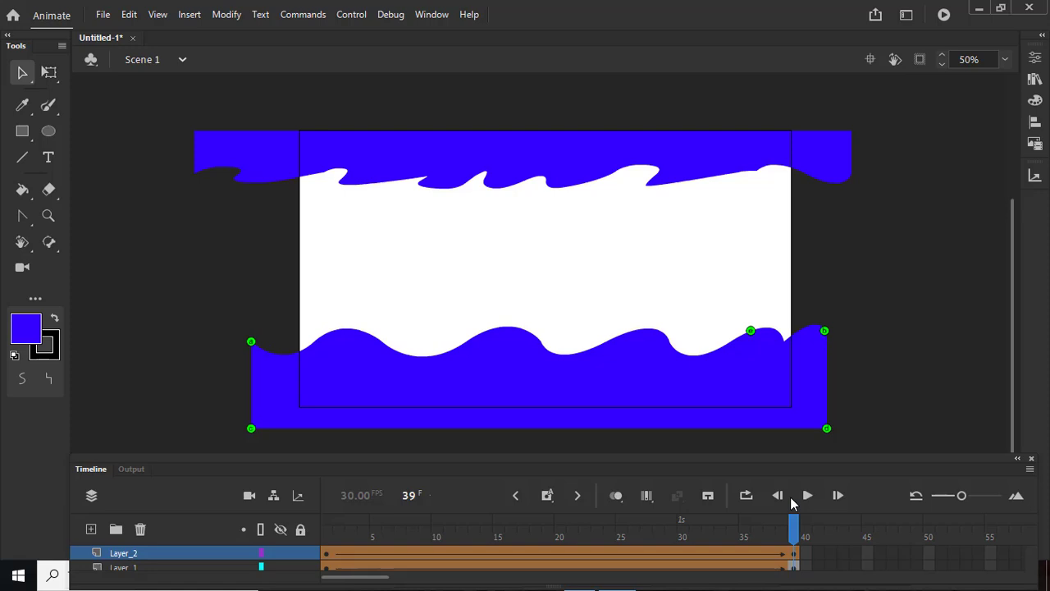
click(807, 496)
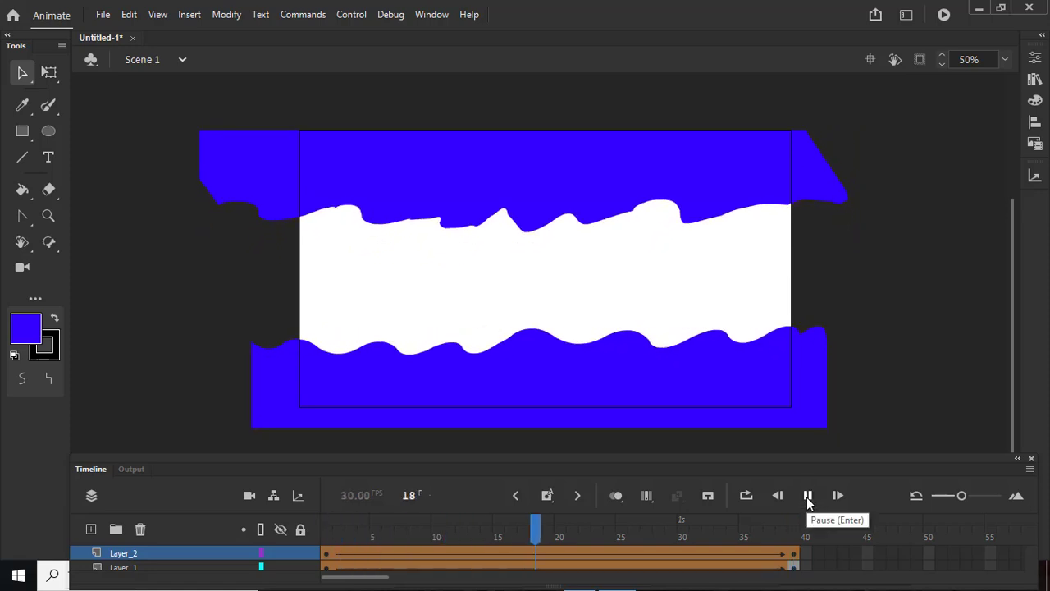
click(808, 496)
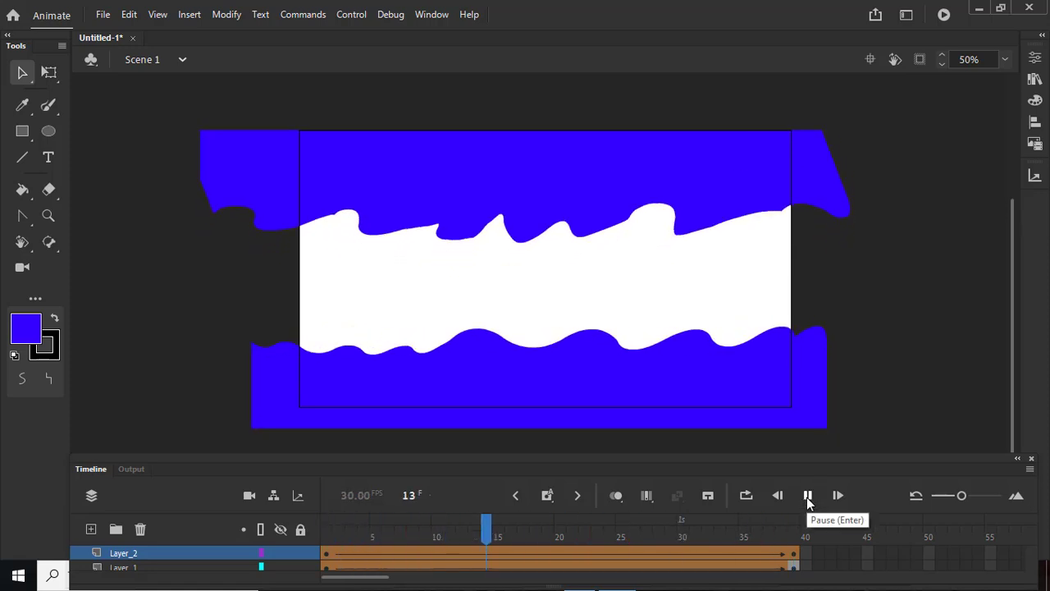
click(807, 497)
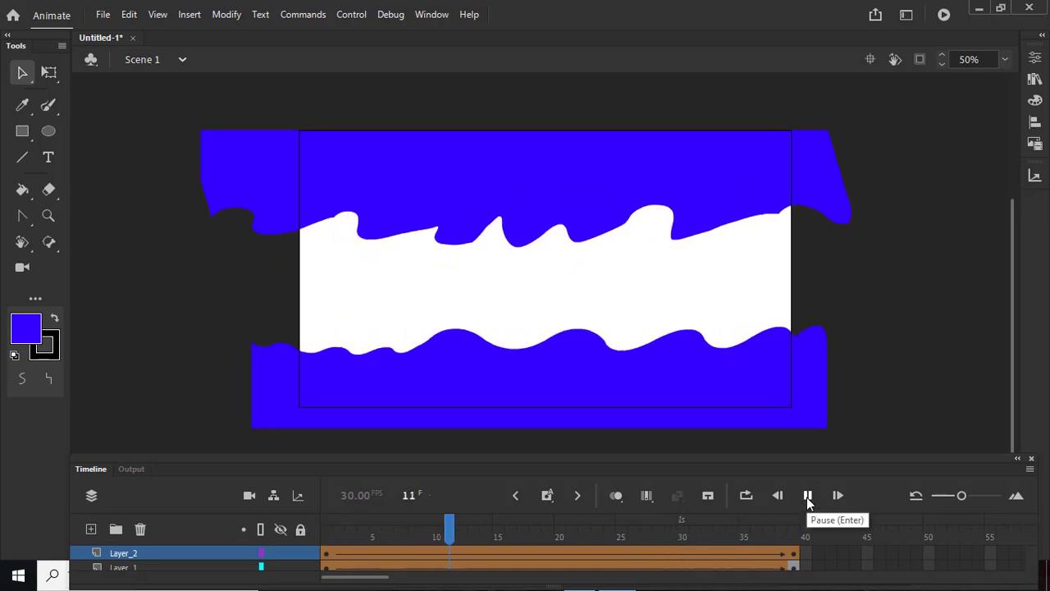
click(807, 496)
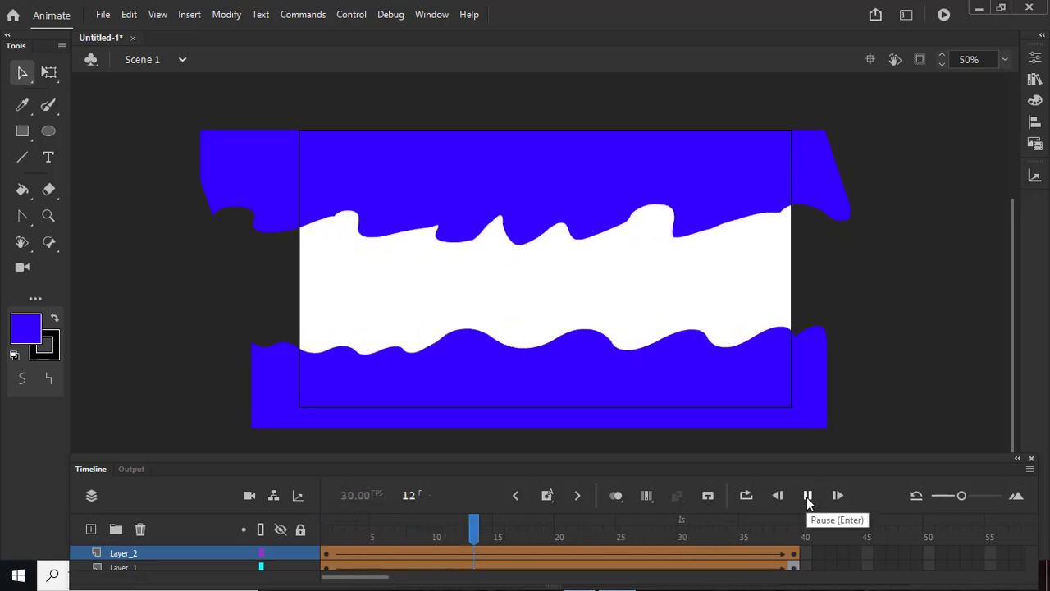
click(807, 497)
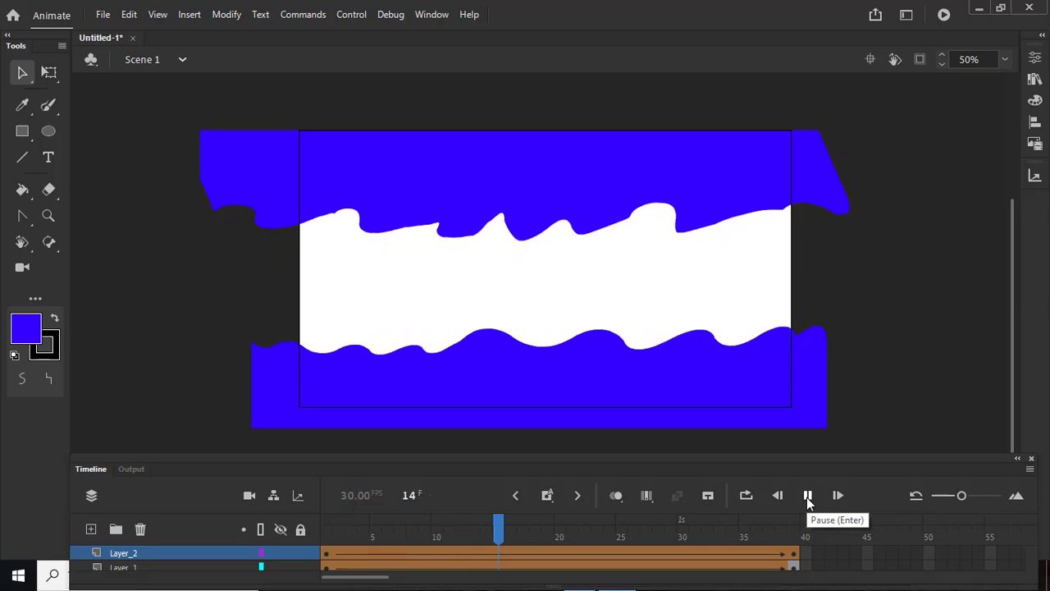
click(808, 496)
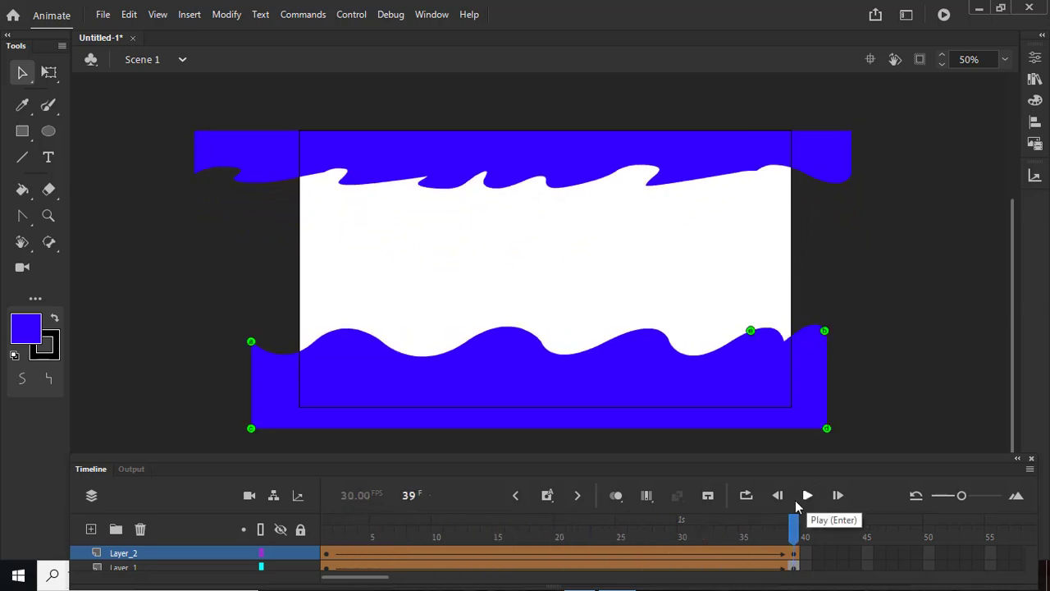
Copy Layer_2, add a new layer and paste the copied layer above it.
click(493, 557)
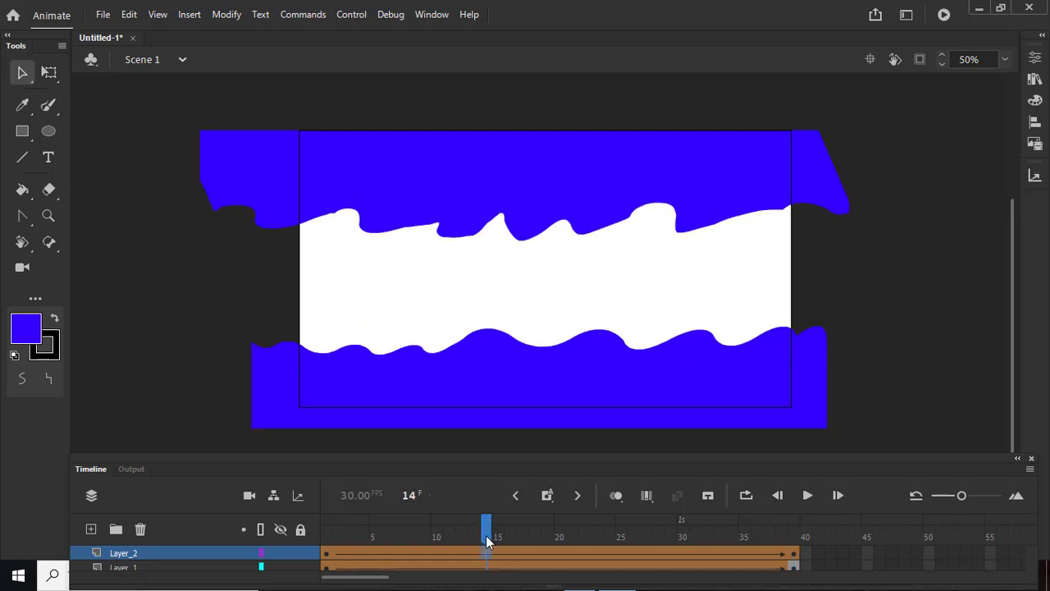
click(198, 553)
right_click(197, 554)
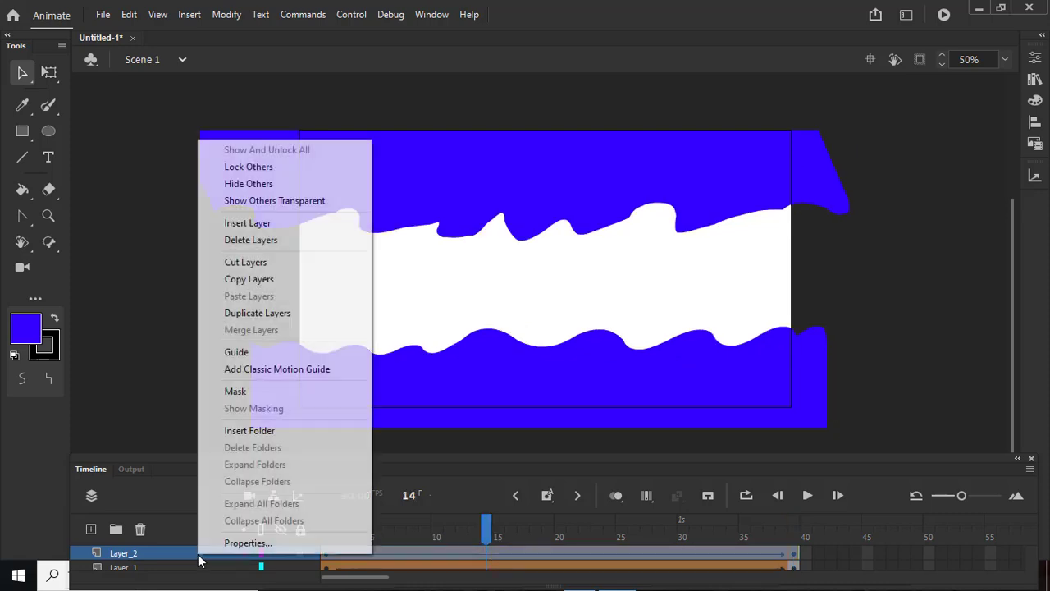
click(250, 280)
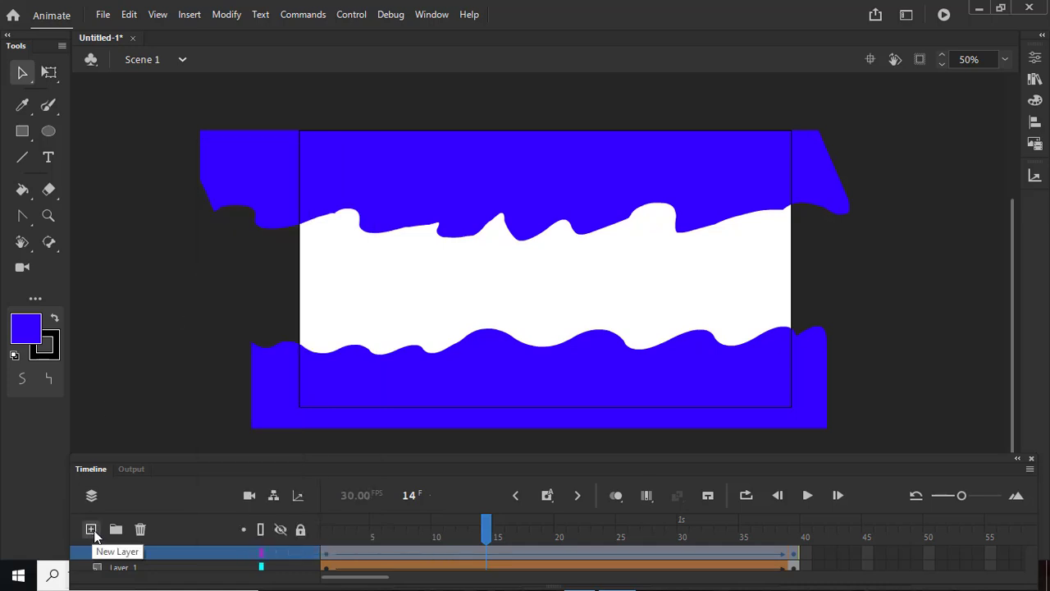
click(92, 531)
right_click(176, 557)
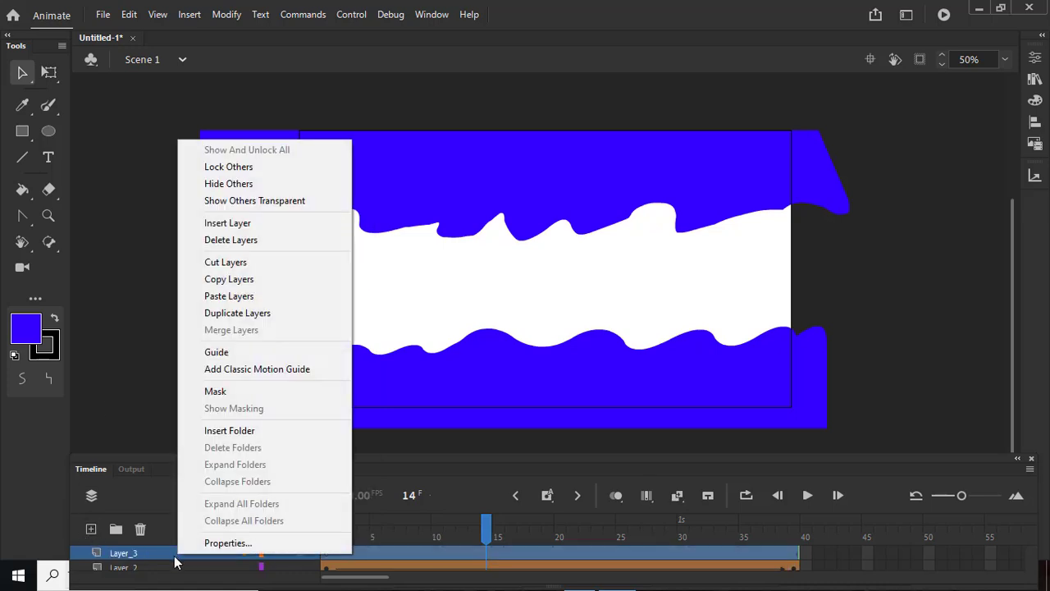
click(225, 297)
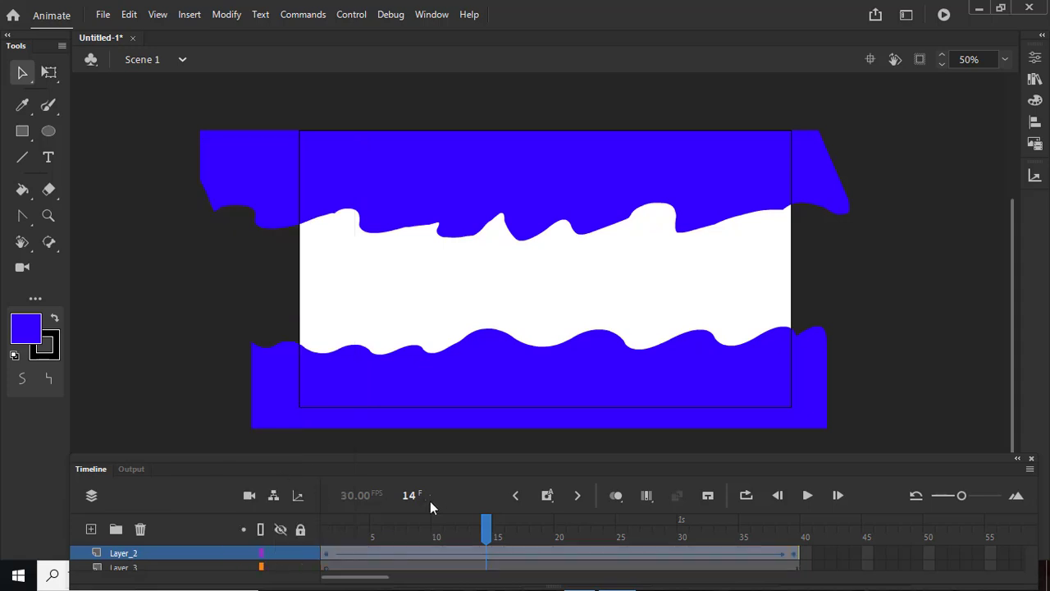
Return the playhead to frame 1 and detach the collapsed properties and library panel group as a floating strip.
drag(490, 525, 310, 528)
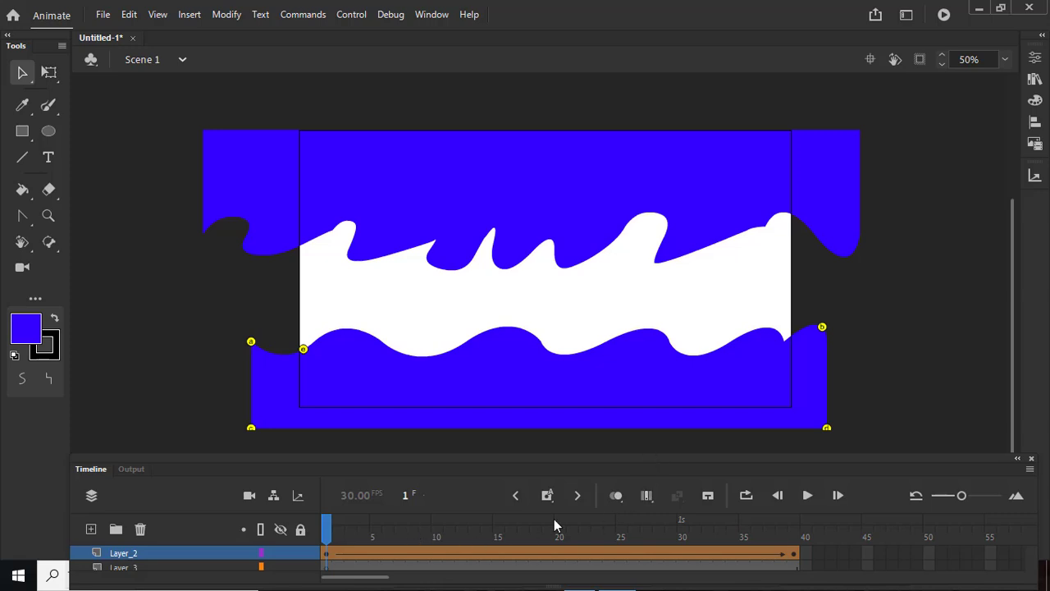
drag(991, 457, 1049, 470)
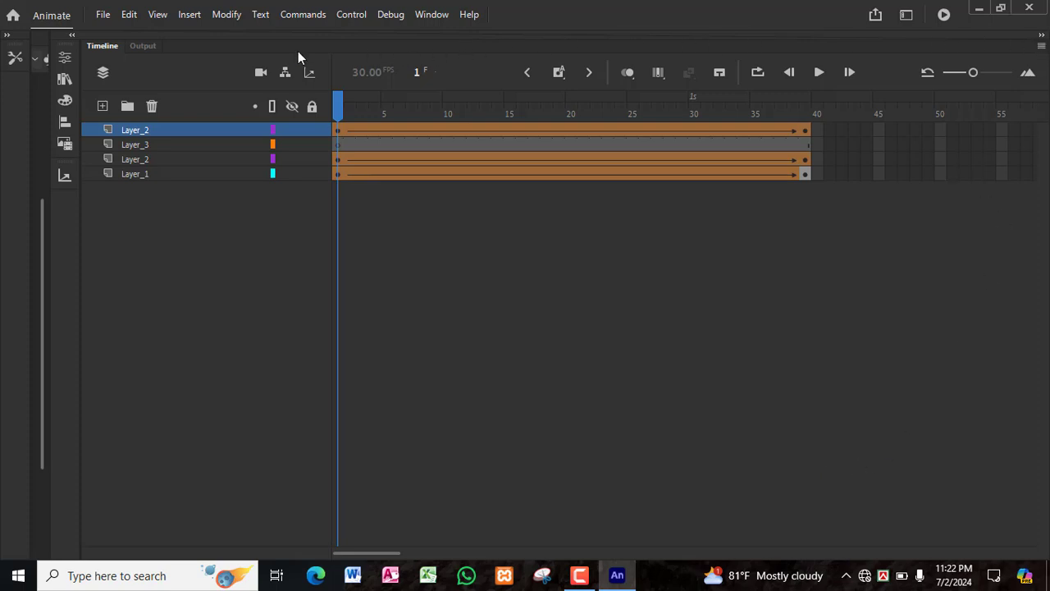
click(153, 50)
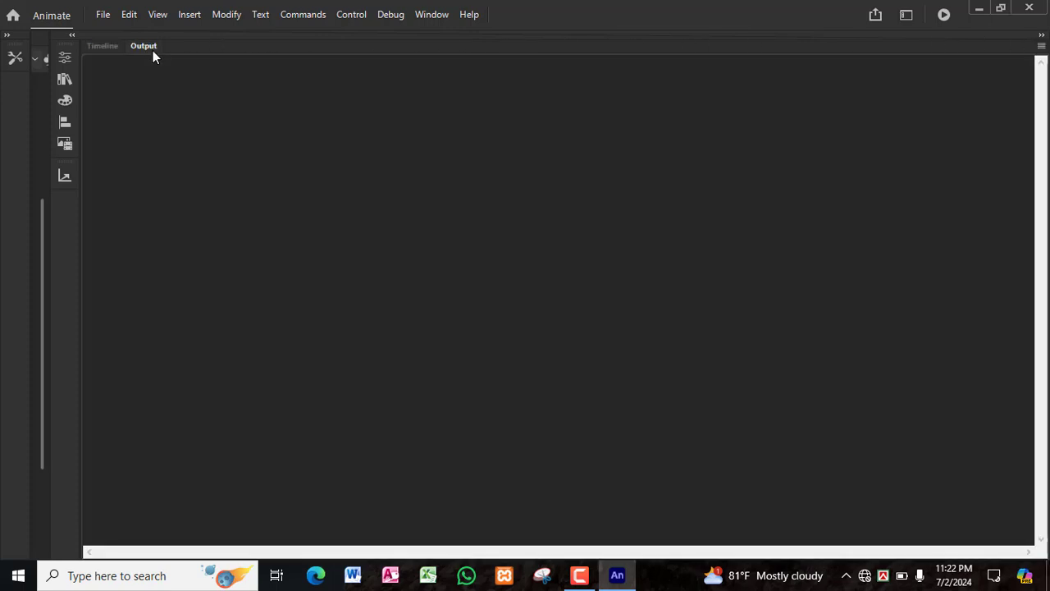
click(102, 46)
drag(240, 44, 335, 160)
drag(412, 155, 1, 486)
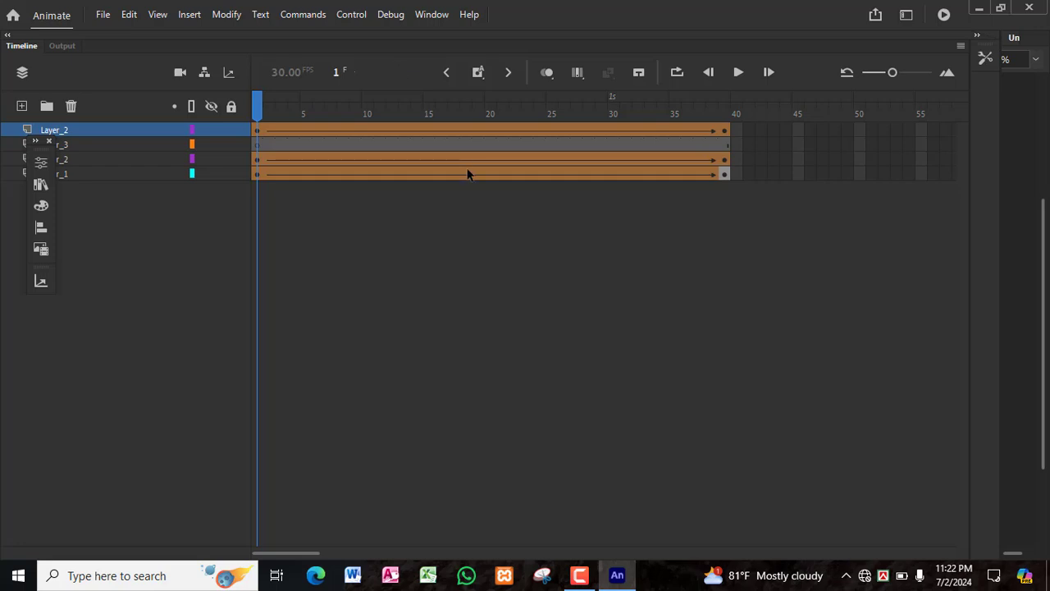
Redock the timeline below the stage and enlarge it to show all four layers.
drag(928, 57, 919, 167)
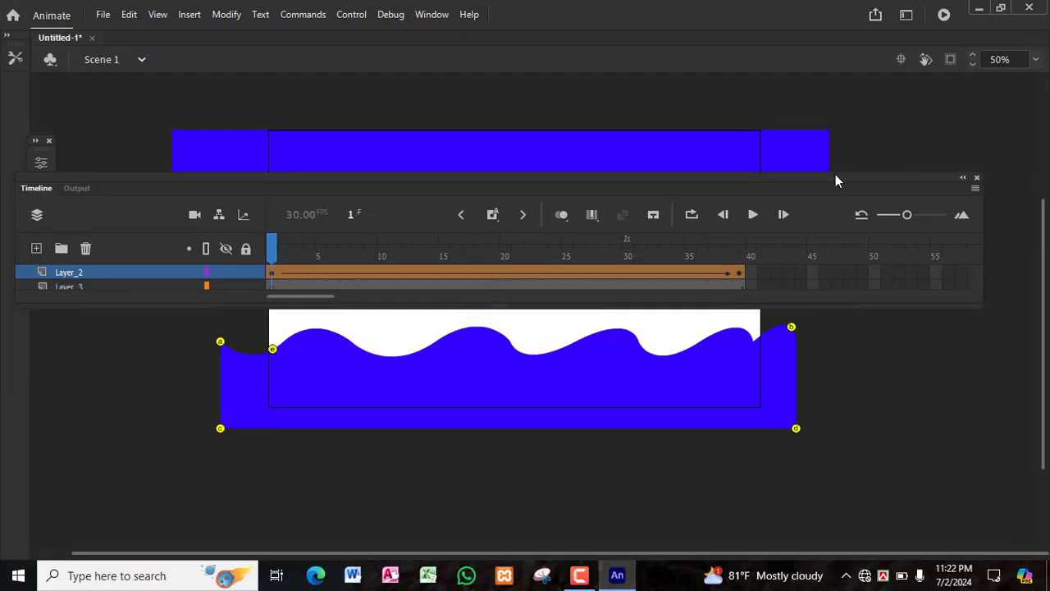
drag(825, 180, 849, 376)
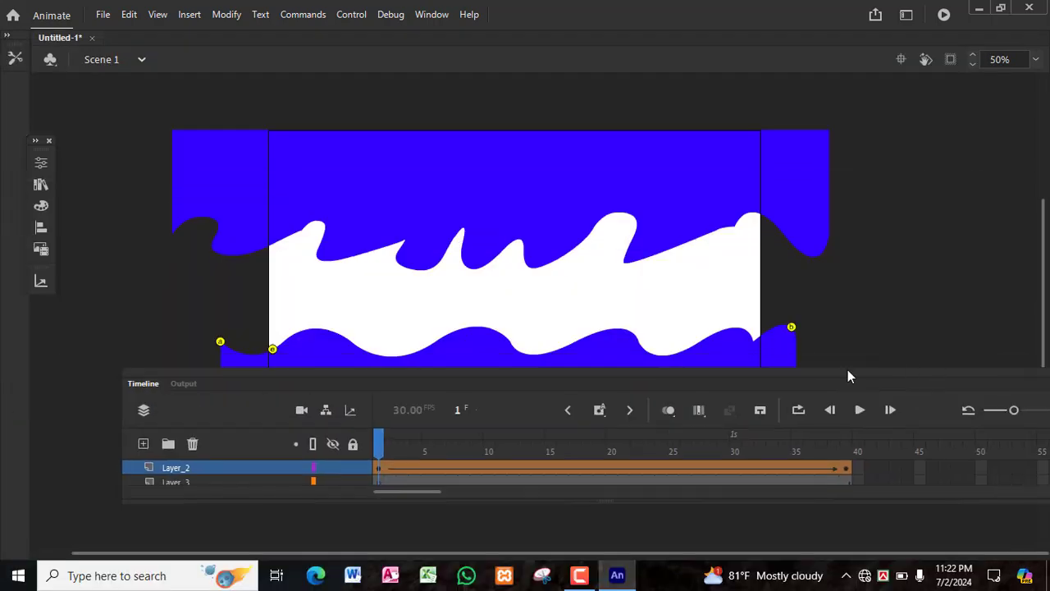
drag(744, 389, 667, 565)
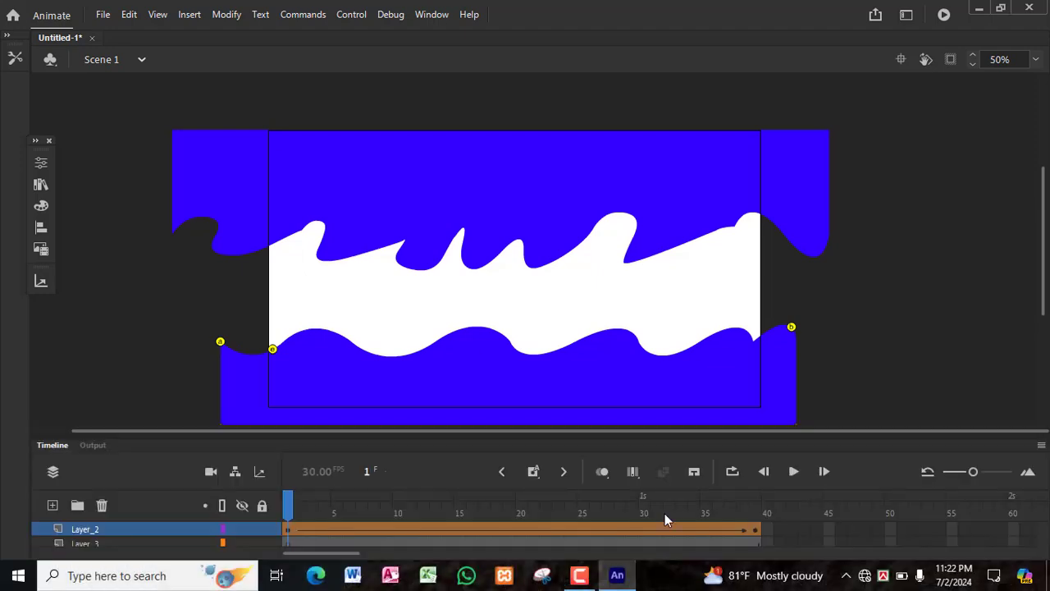
drag(611, 437, 598, 353)
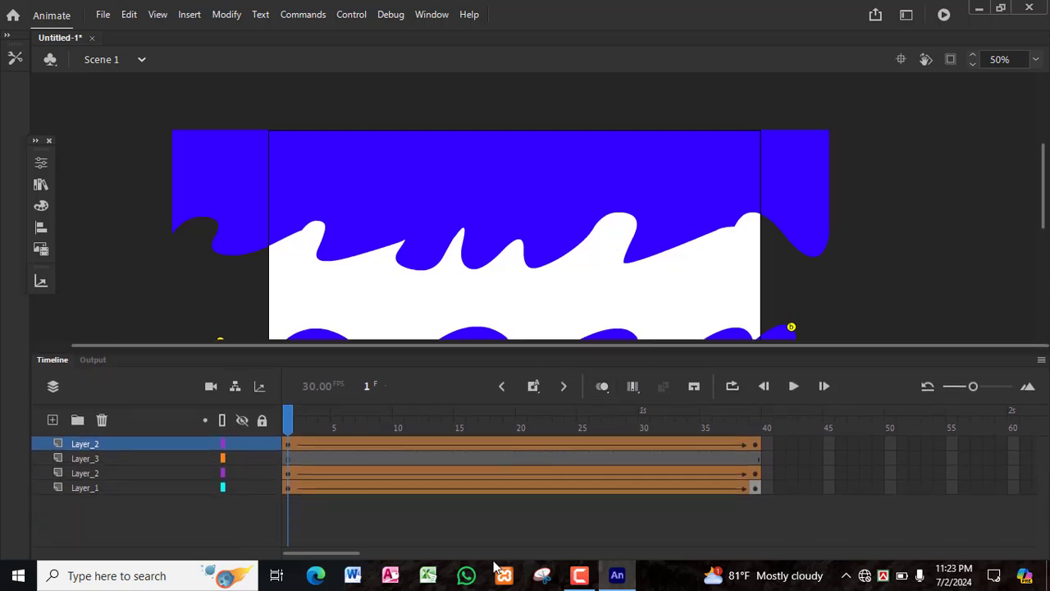
Preview the tween, return to frame 1 and move the empty Layer_3 to the top of the layer stack.
key(Return)
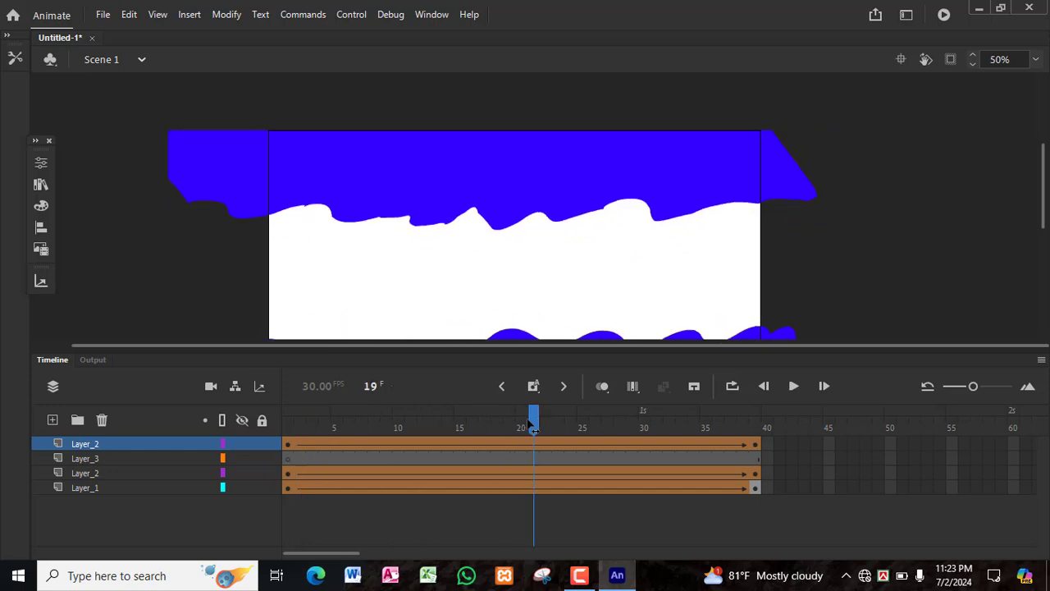
drag(397, 406, 273, 400)
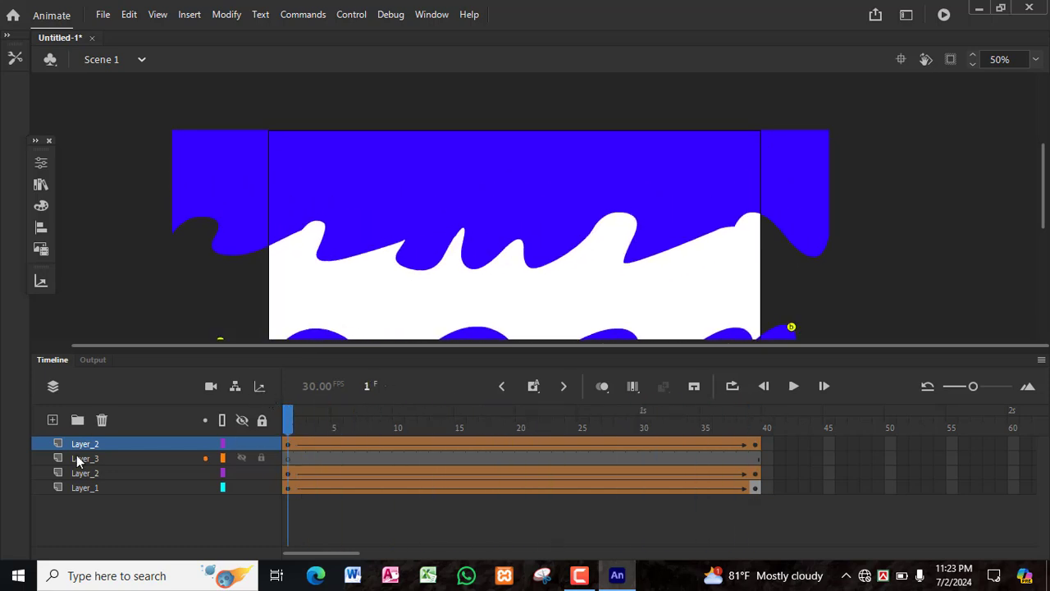
click(111, 457)
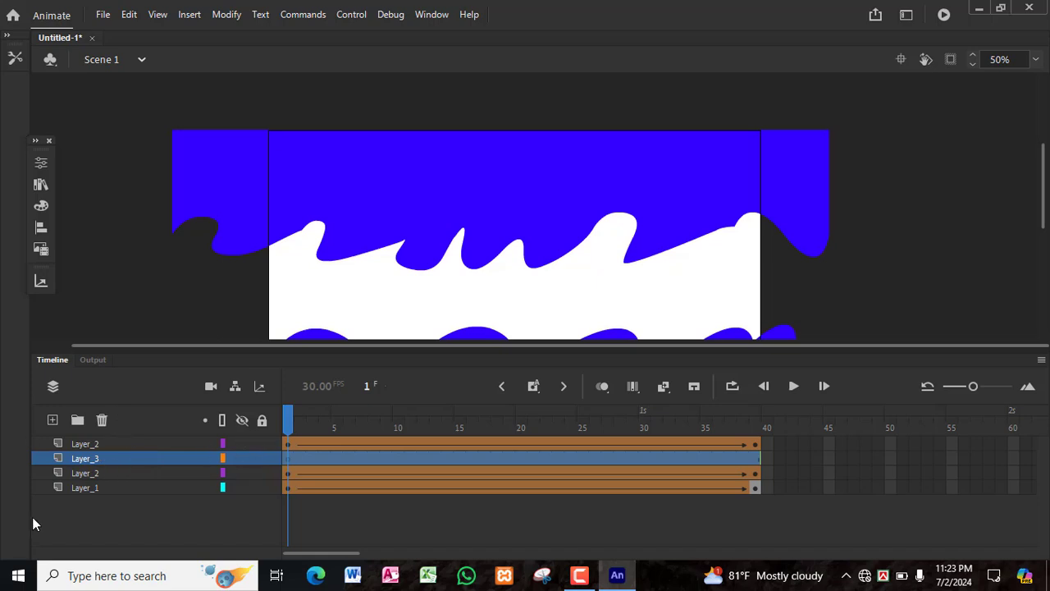
drag(136, 455, 138, 439)
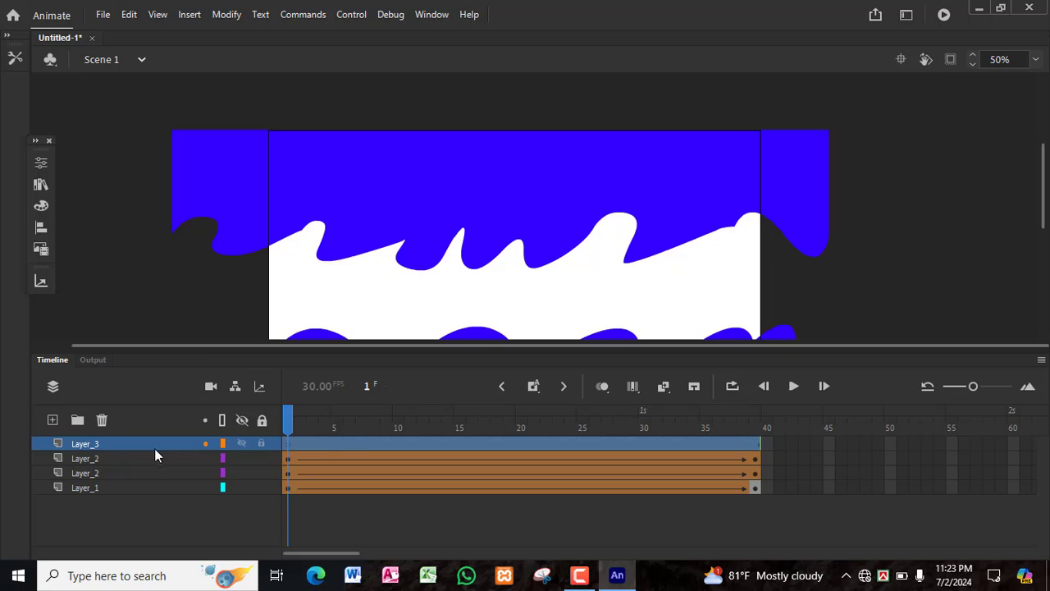
Shrink the timeline and offset the upper Layer_2's wave slightly down and left of the original on frame 1.
click(132, 475)
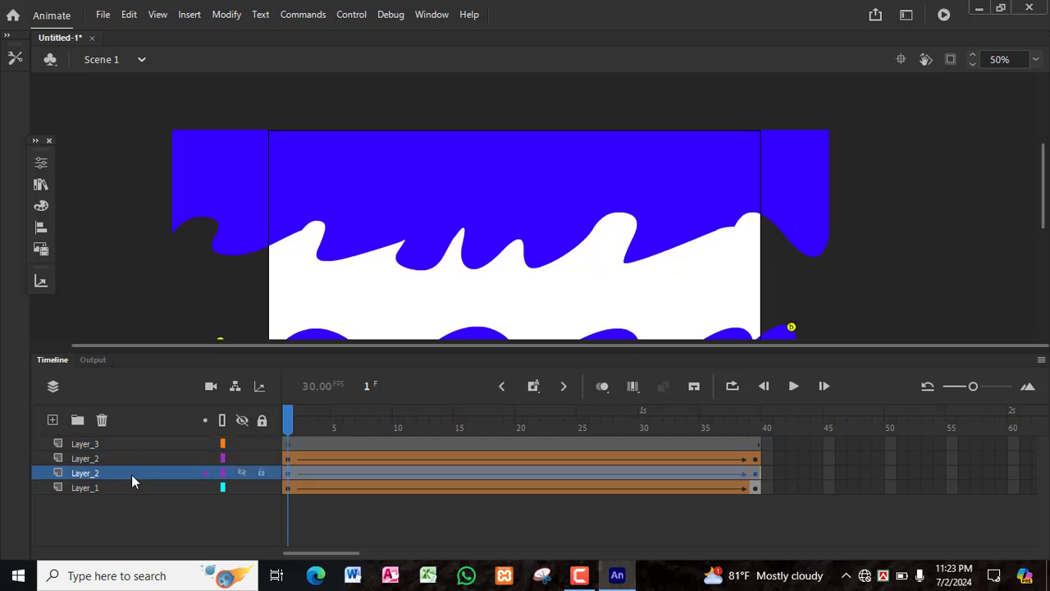
drag(490, 346, 486, 471)
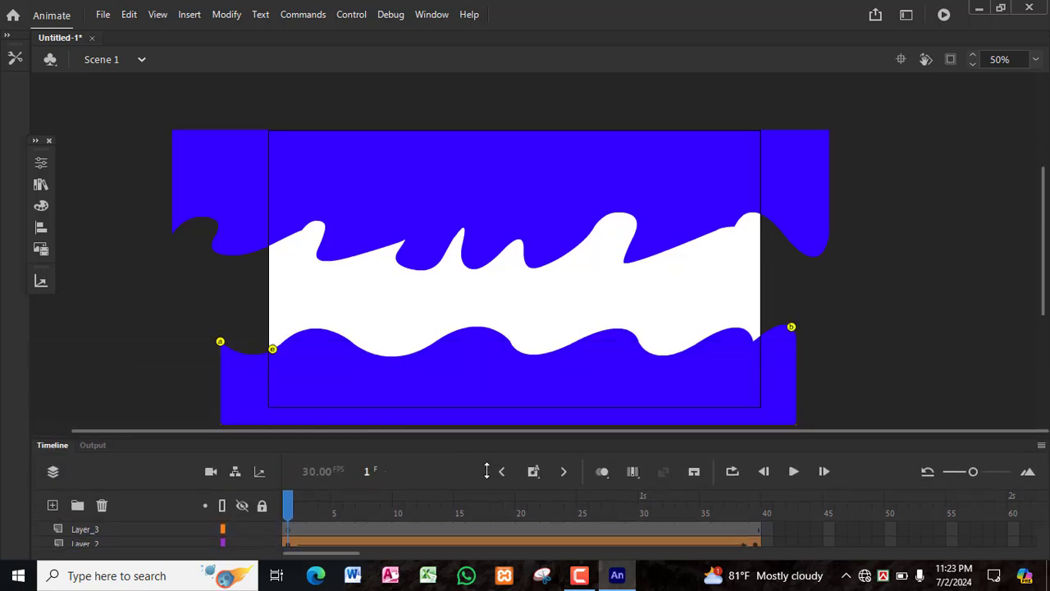
drag(507, 385, 490, 403)
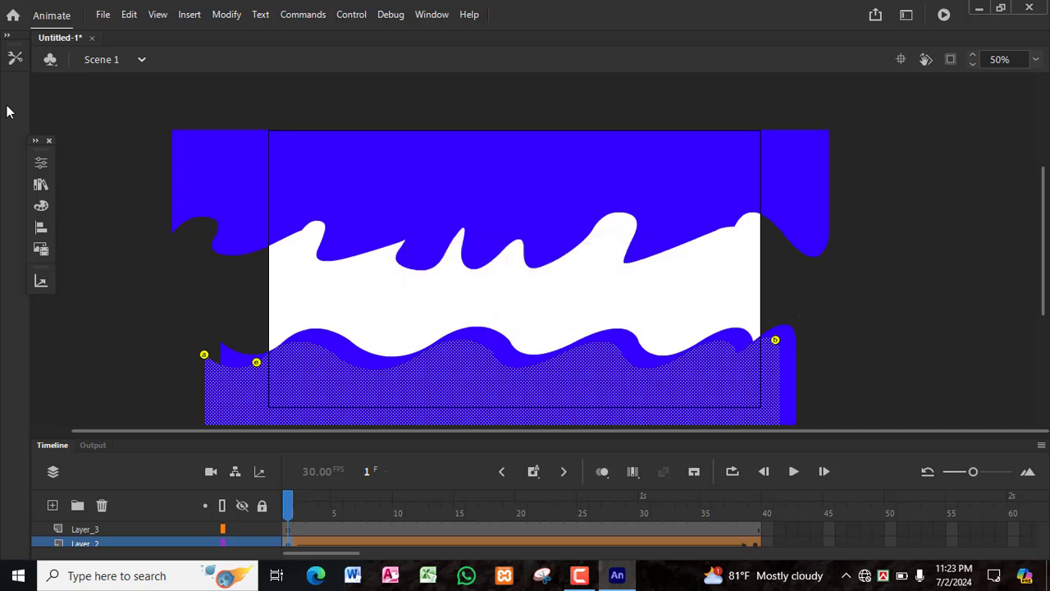
Fill the offset wave on frame 1 with a lighter blue and play the animation to check it.
click(8, 36)
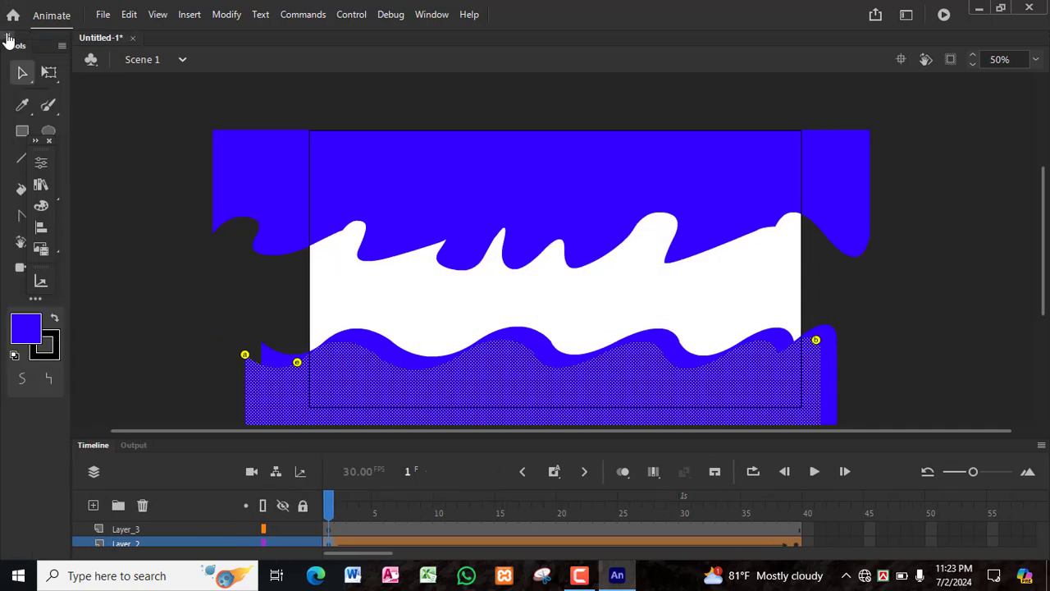
click(27, 334)
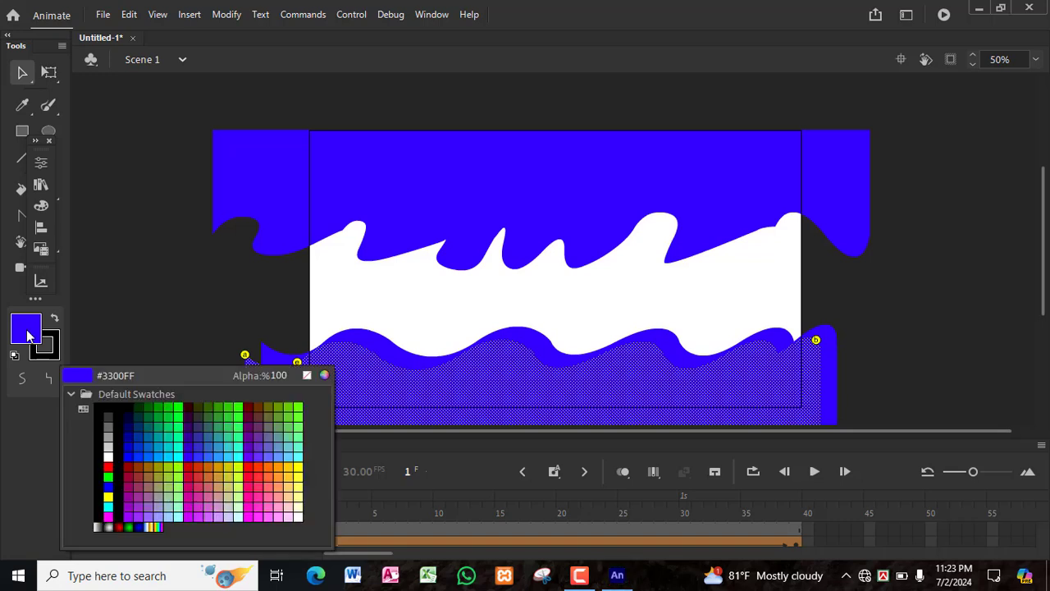
click(214, 451)
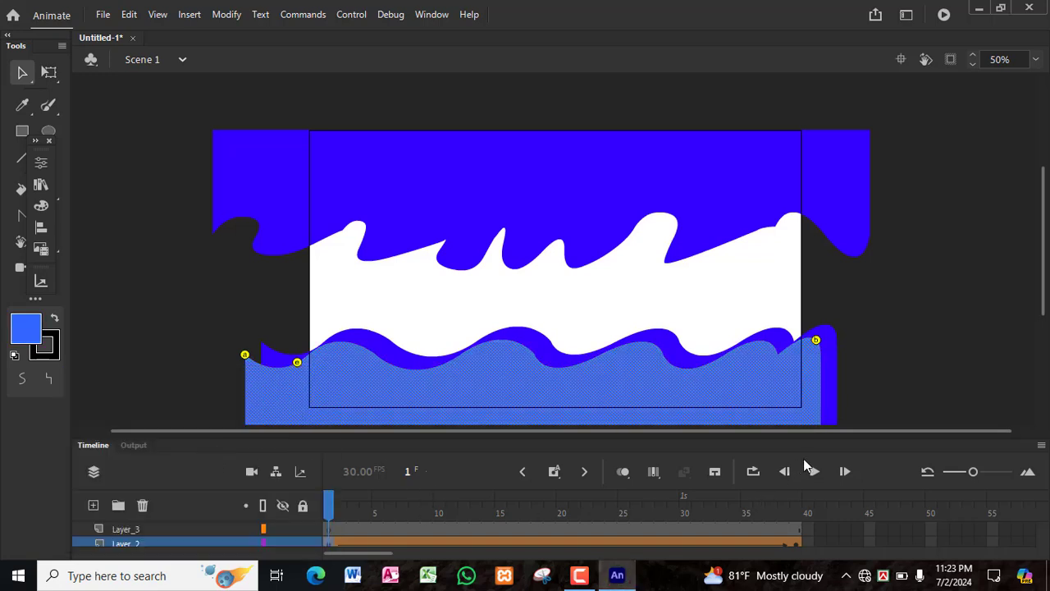
click(813, 472)
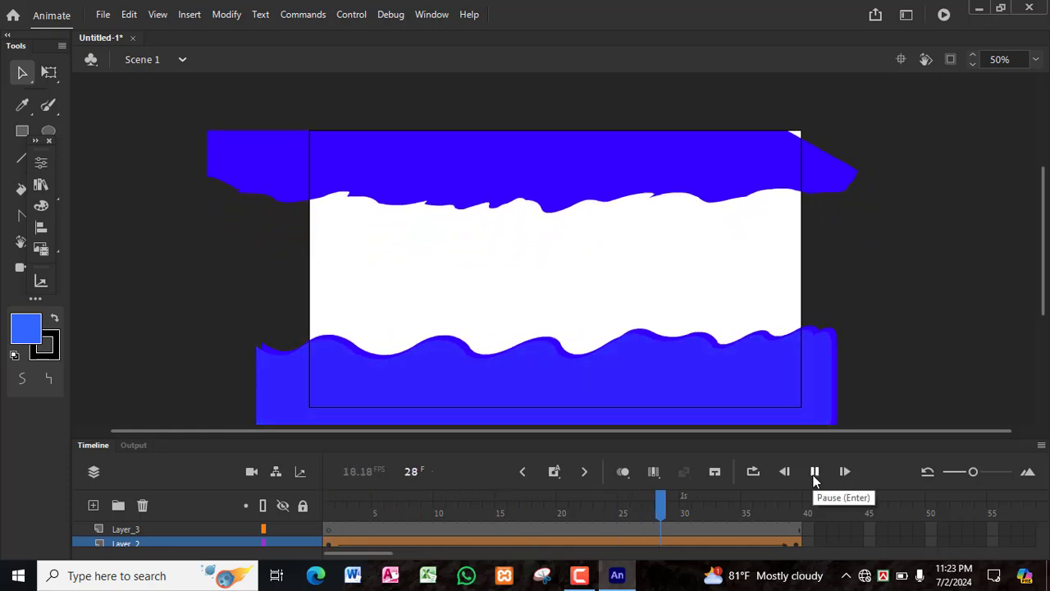
click(799, 530)
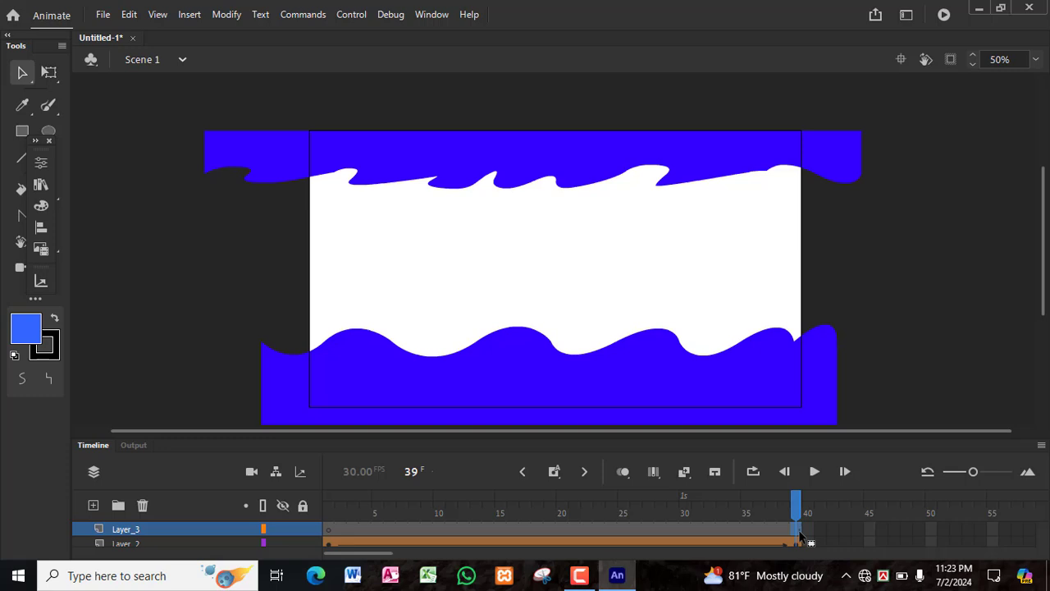
mouse_move(800, 513)
mouse_down()
mouse_move(310, 520)
mouse_move(809, 510)
mouse_up()
right_click(800, 537)
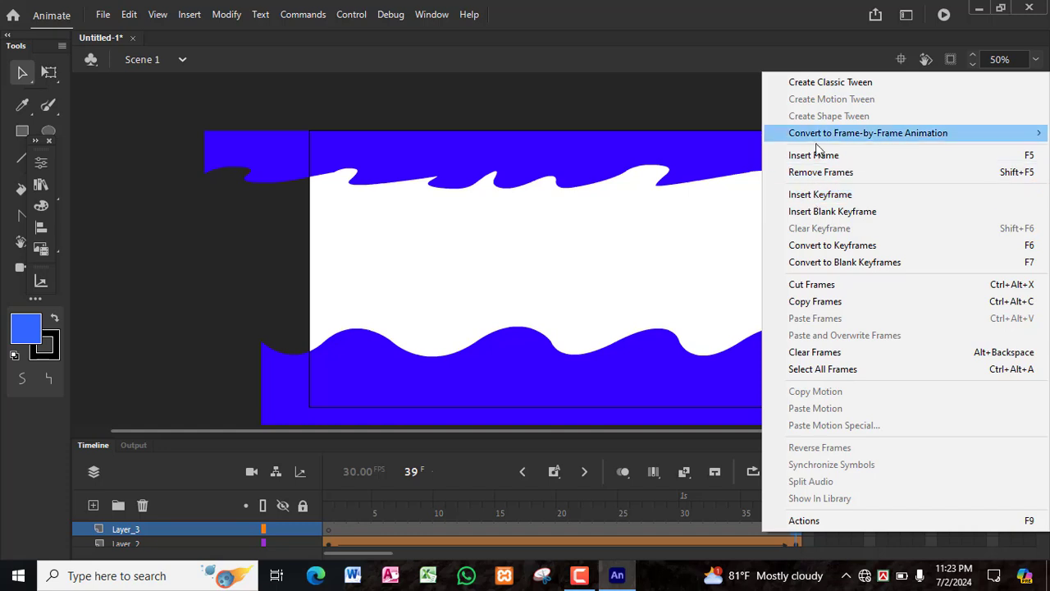
click(703, 110)
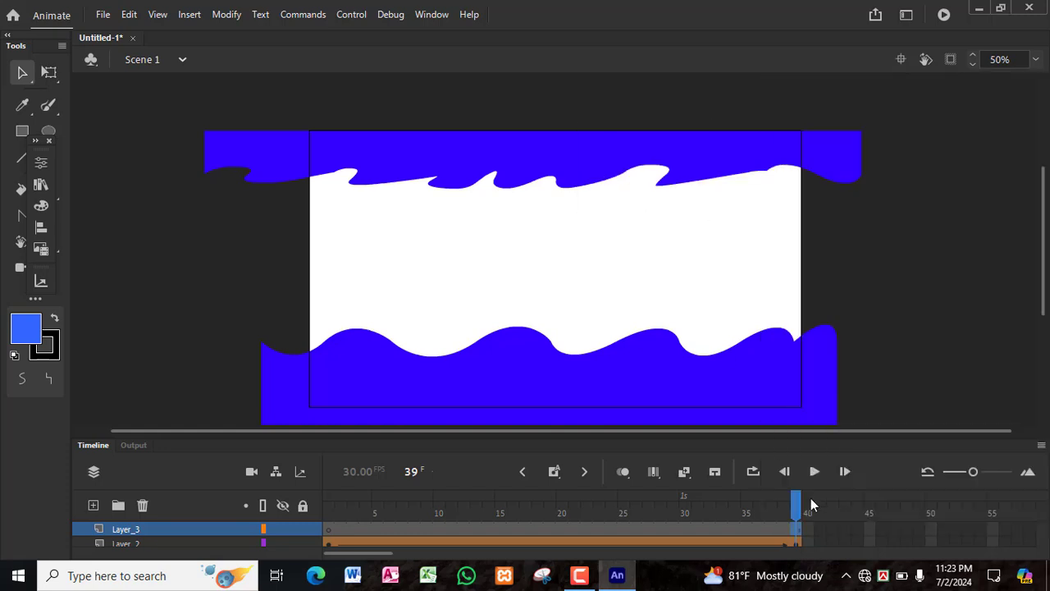
Insert a keyframe at frame 39 on the empty Layer_3.
right_click(800, 538)
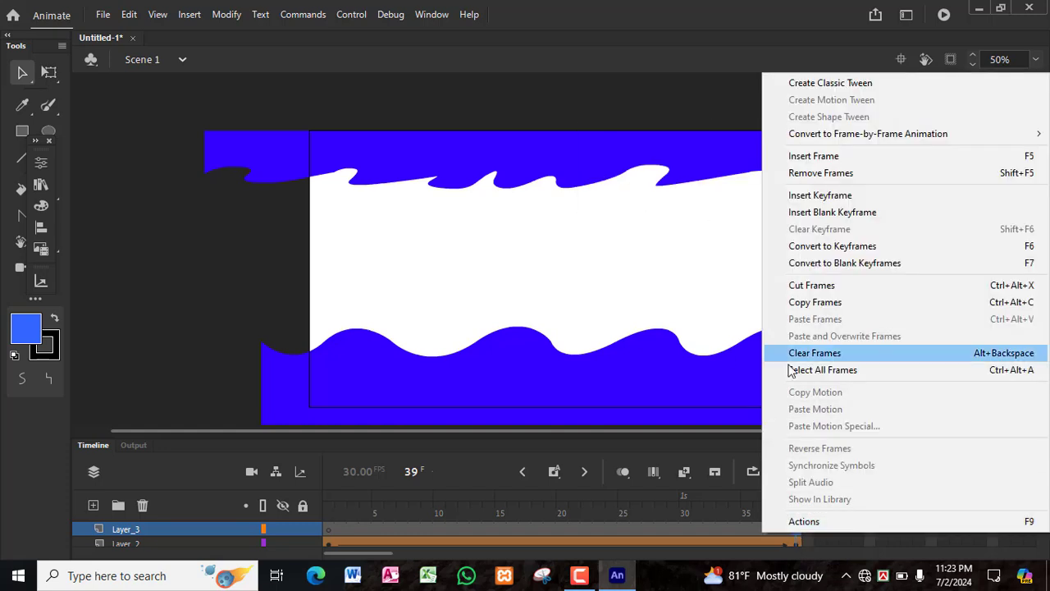
click(816, 196)
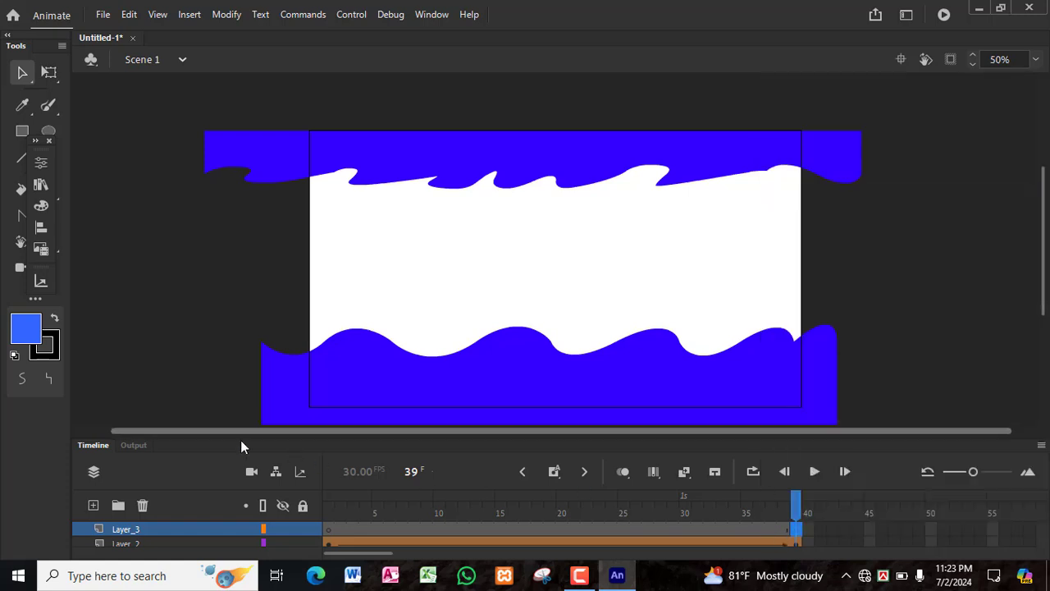
Fill the lower wave of the upper Layer_2 at frame 39 with the lighter blue and scrub back toward frame 1 to check the tween.
click(31, 336)
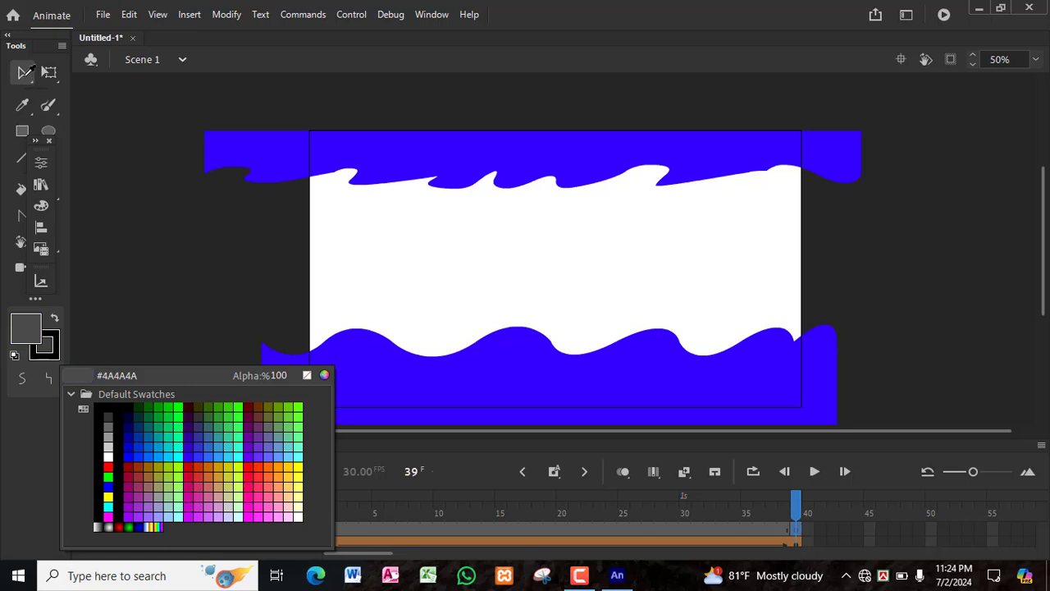
click(191, 384)
click(490, 389)
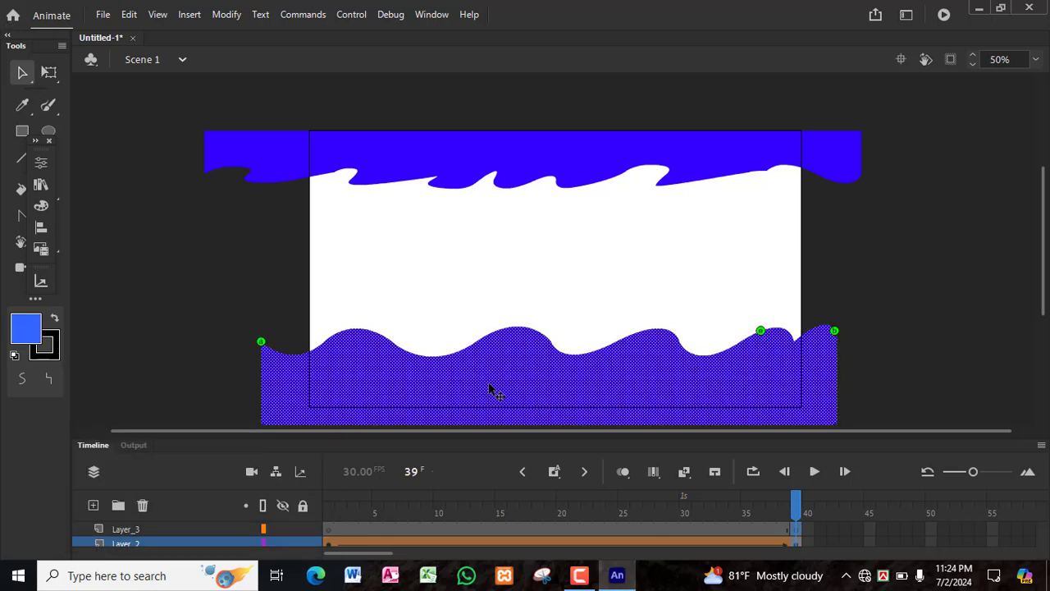
click(37, 343)
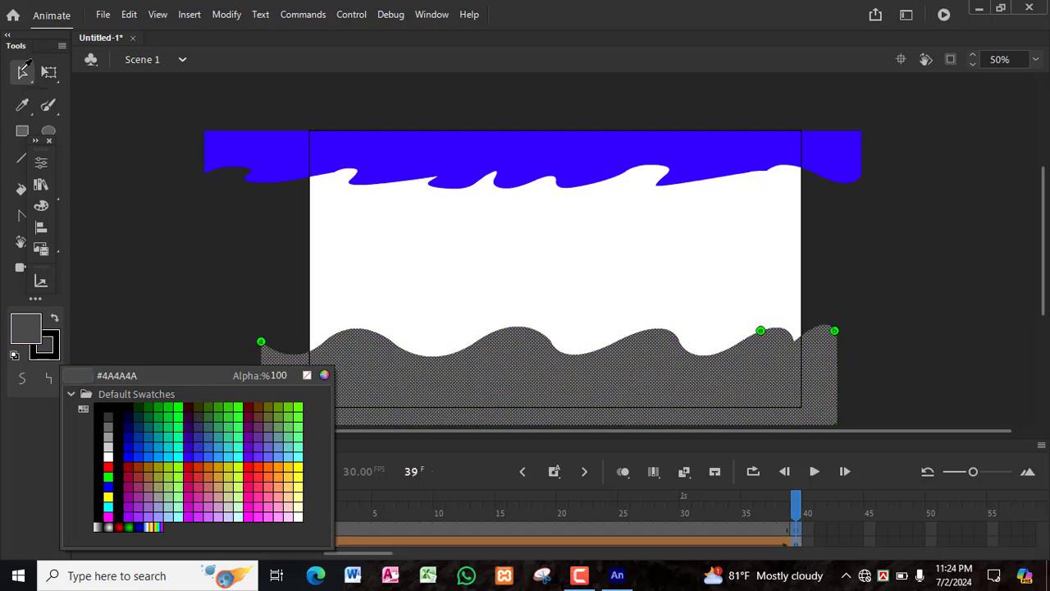
click(208, 457)
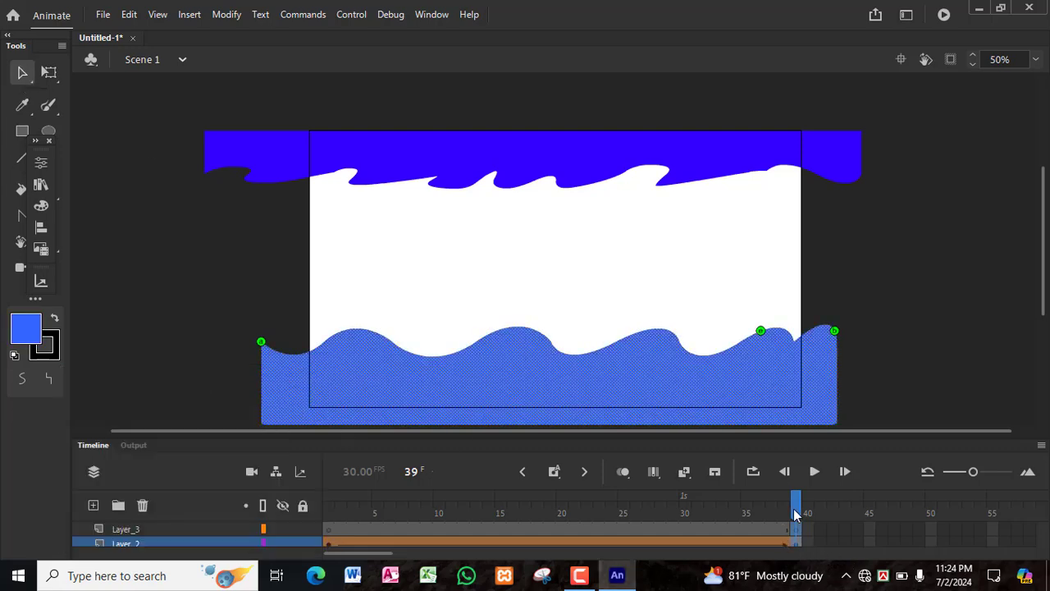
click(799, 531)
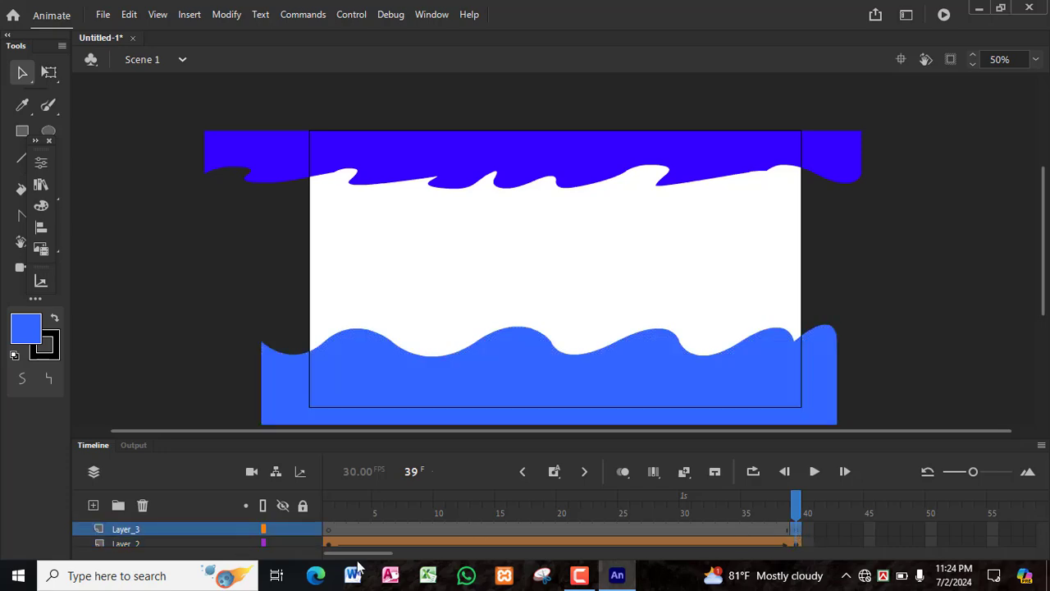
drag(798, 510, 328, 510)
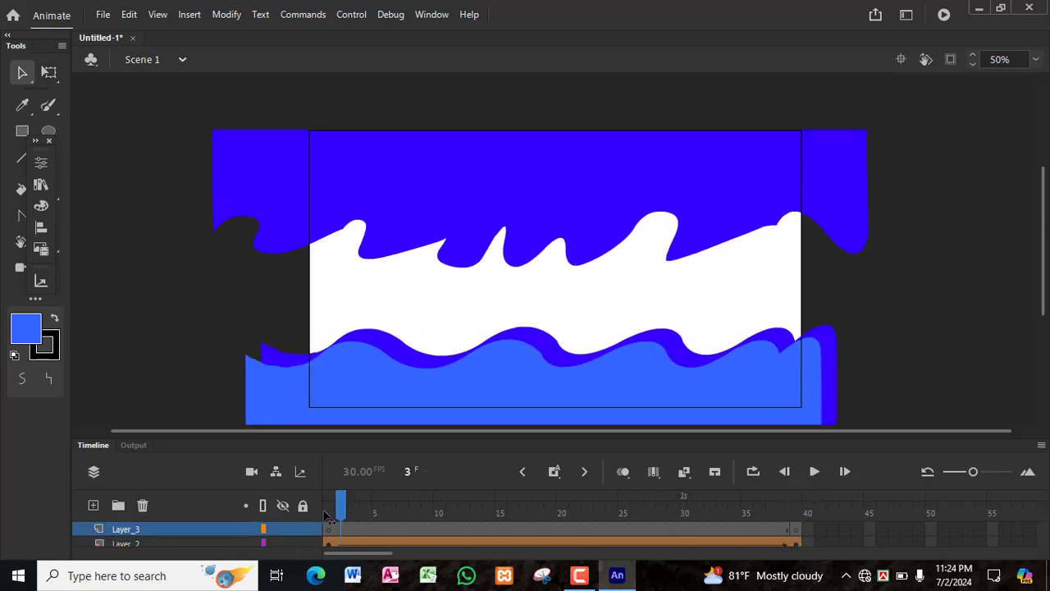